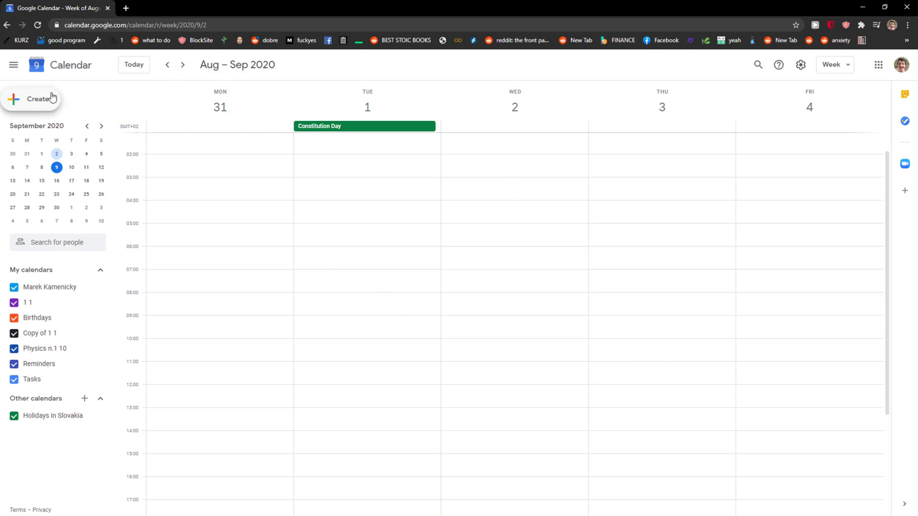
Step: Start a new calendar entry, preview the Reminder and Task types, and return to the Event type
left_click(34, 99)
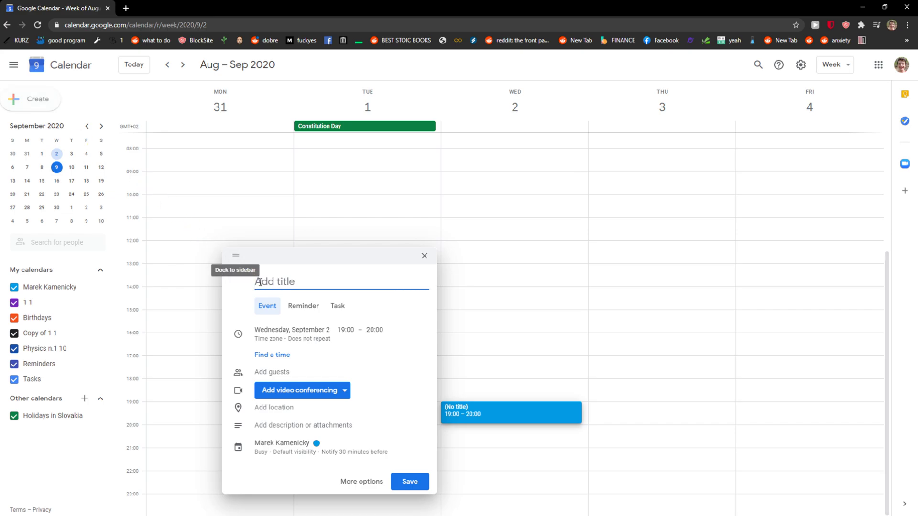
left_click(302, 306)
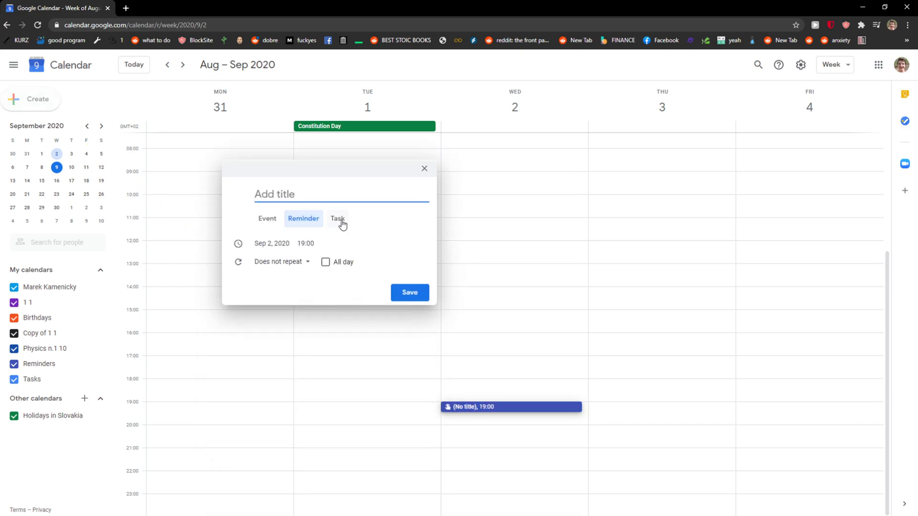
left_click(338, 219)
left_click(262, 219)
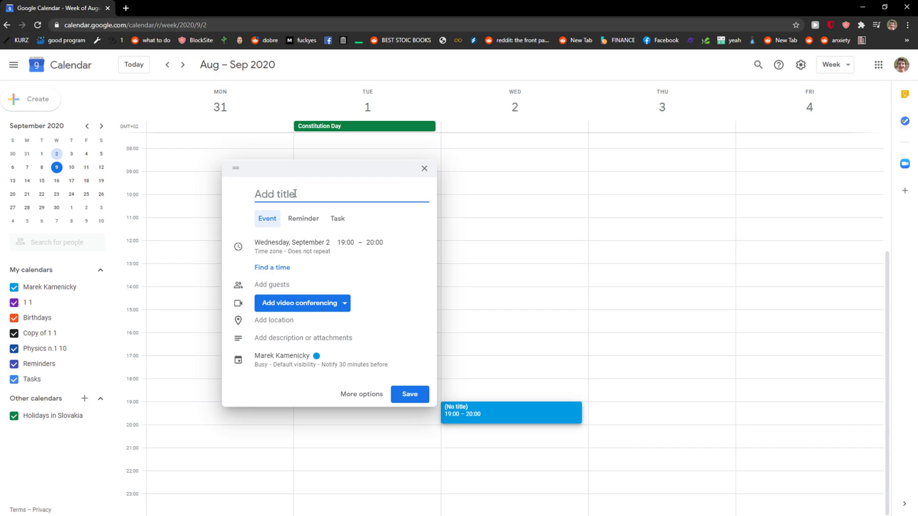
Step: Title the new event "Evening with movie"
type("O")
key("BackSpace")
type("Ho")
key("BackSpace")
key("BackSpace")
type("Evening with movie")
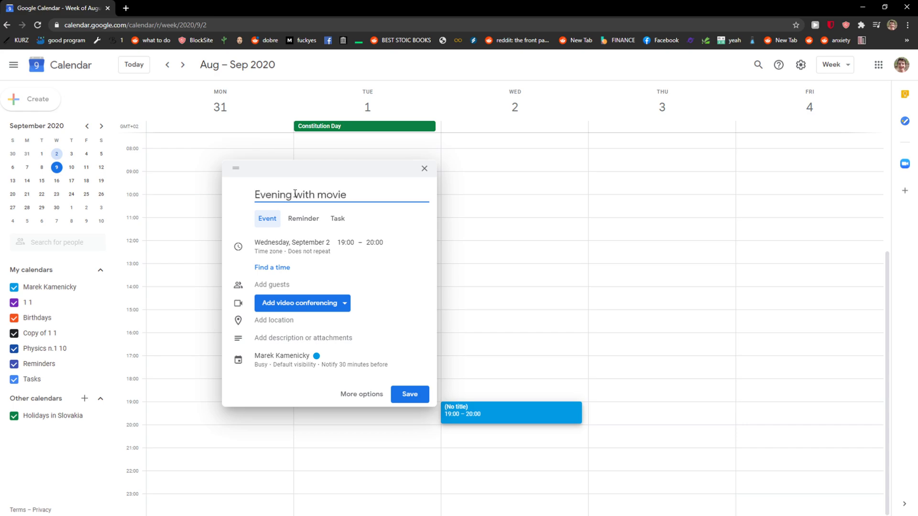
Step: Set the draft event's date to Tuesday, September 15 and look at its start and end time fields
left_click(302, 258)
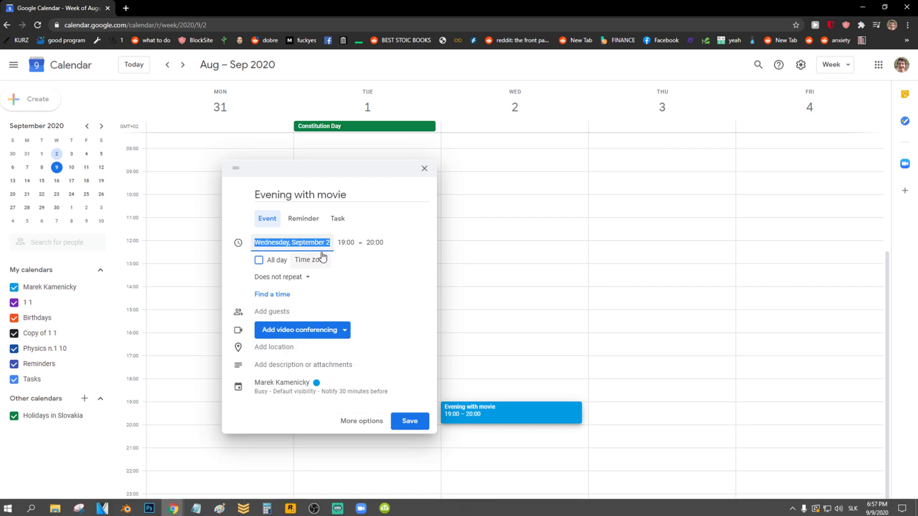
left_click(315, 244)
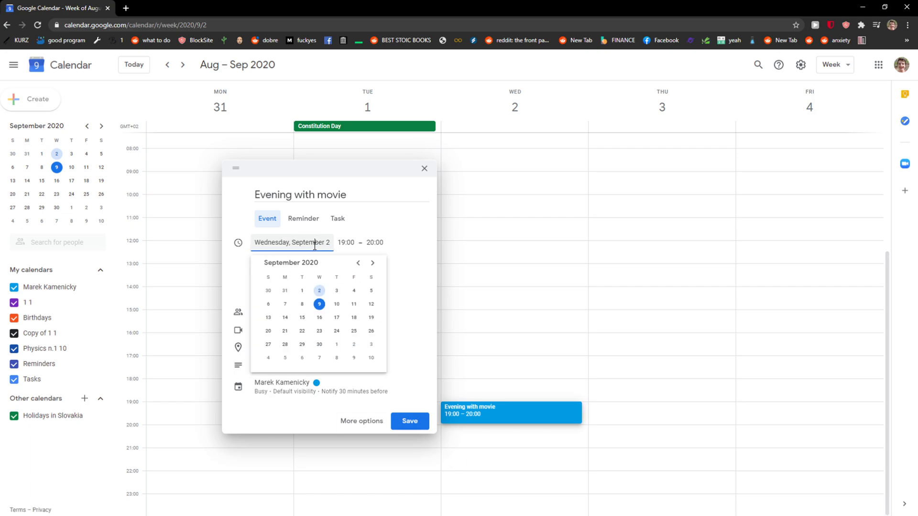
left_click(303, 319)
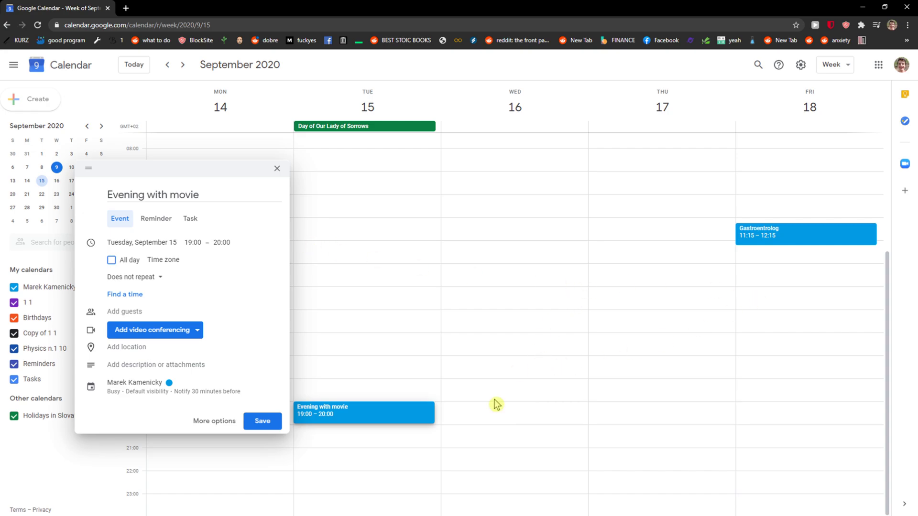
left_click(195, 243)
left_click(240, 225)
left_click(221, 241)
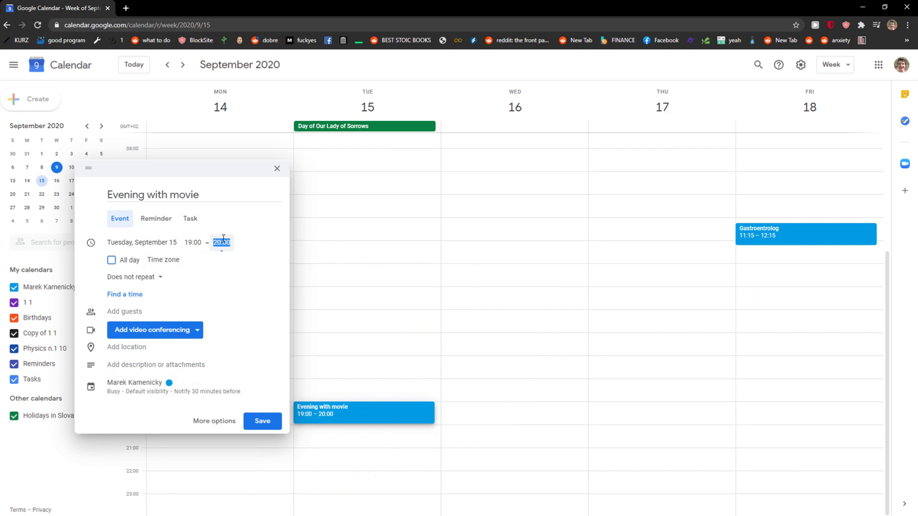
left_click(225, 234)
Step: Discard the draft event and view the time format options in the calendar settings before returning to the week view
left_click(801, 65)
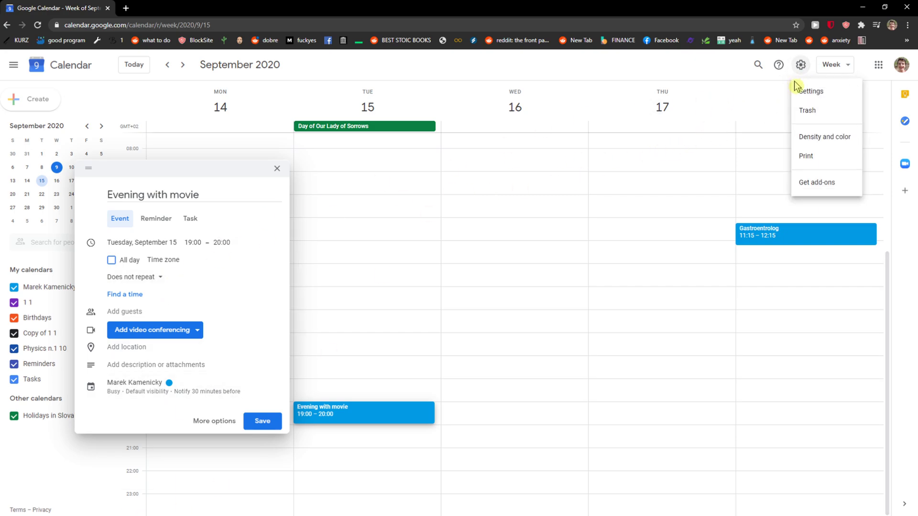
left_click(807, 95)
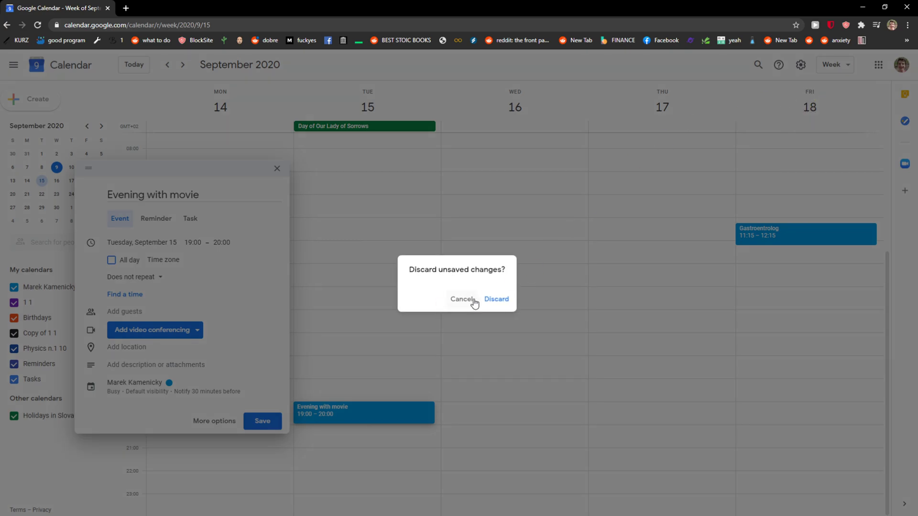
left_click(490, 301)
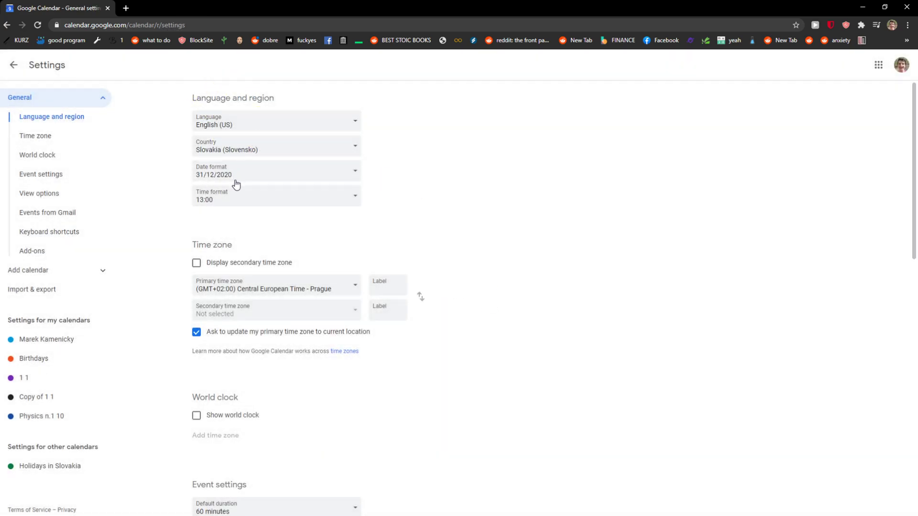
left_click(208, 200)
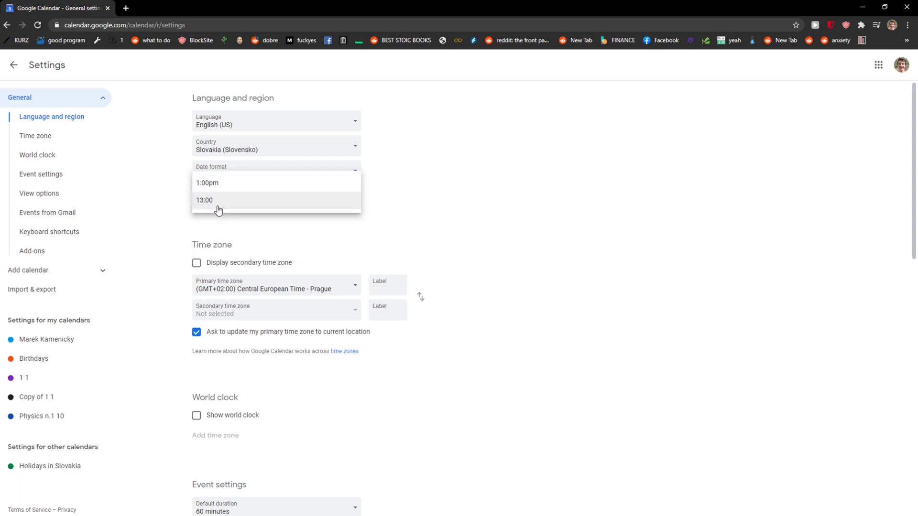
left_click(175, 230)
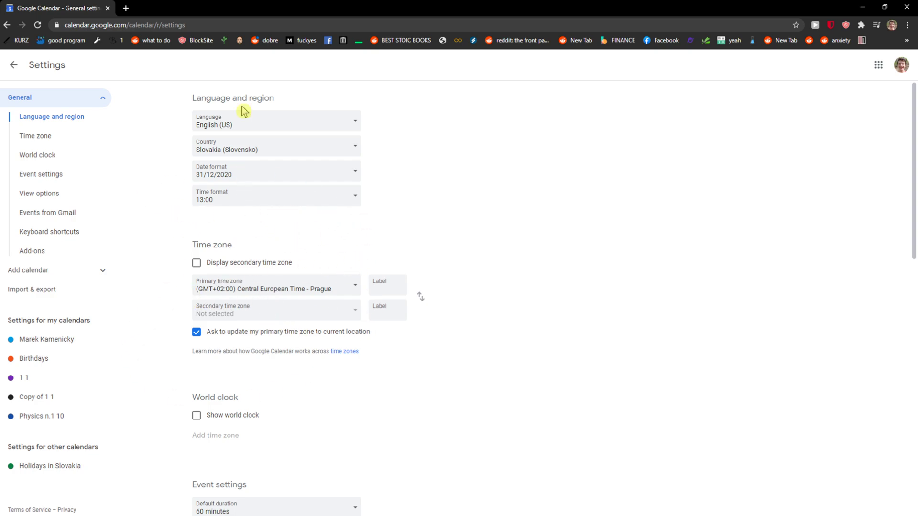
left_click(230, 197)
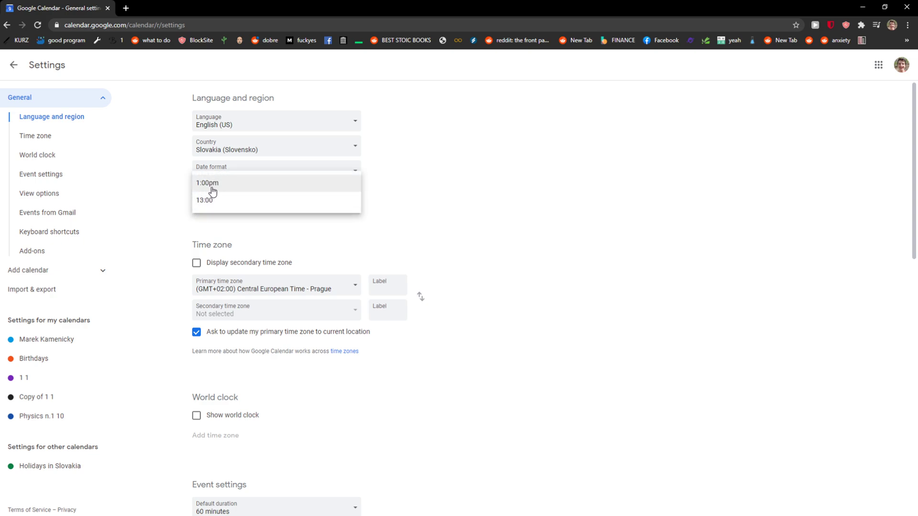
left_click(91, 66)
left_click(13, 65)
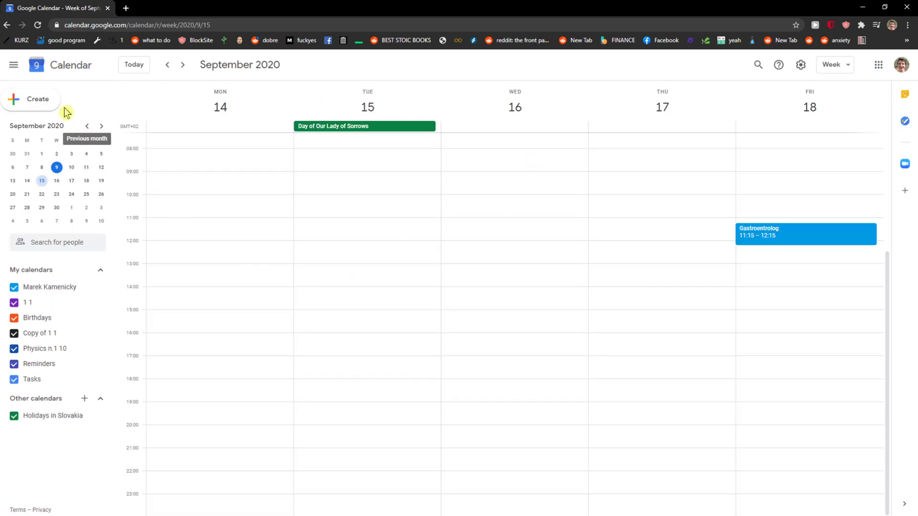
Step: Create a new event on Tuesday, September 15 titled "Evening movie" and expand its date and time details
left_click(60, 107)
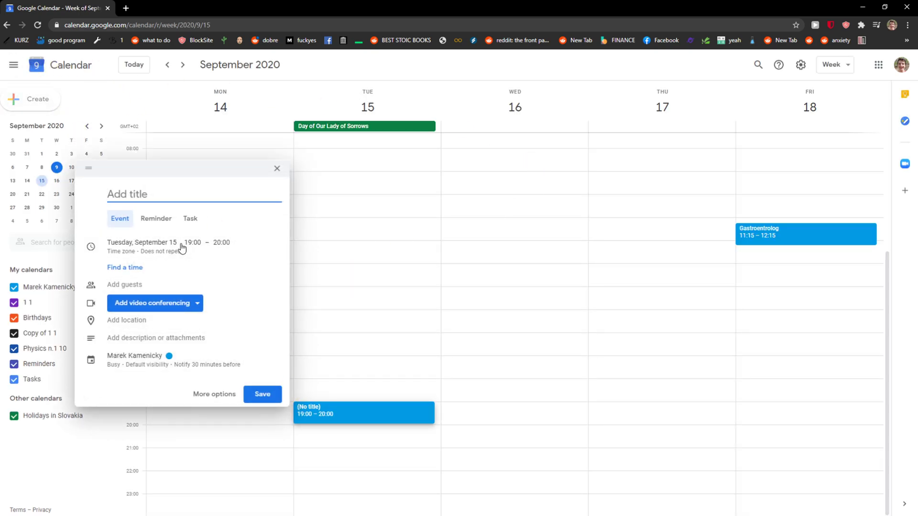
left_click(182, 248)
left_click(131, 197)
type("Evening movie")
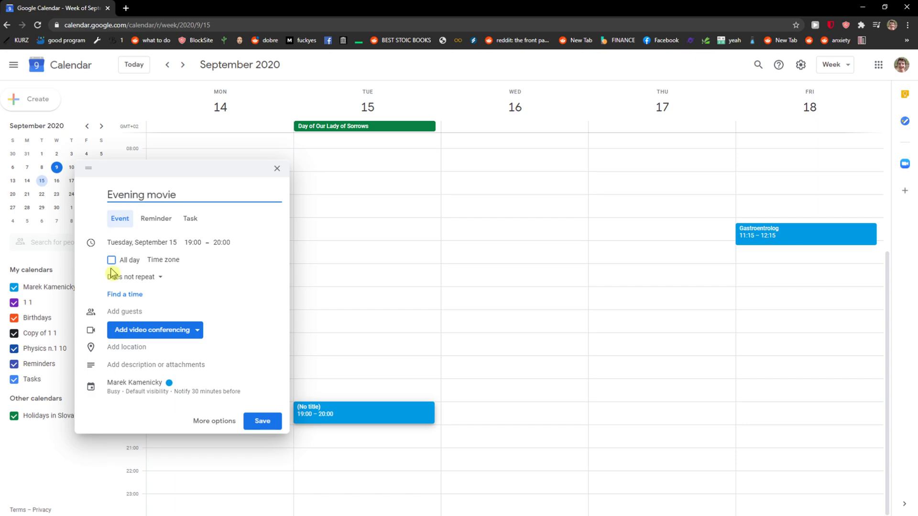
Step: View the video conferencing choices and enter a guest's first name for the Evening movie event
left_click(129, 313)
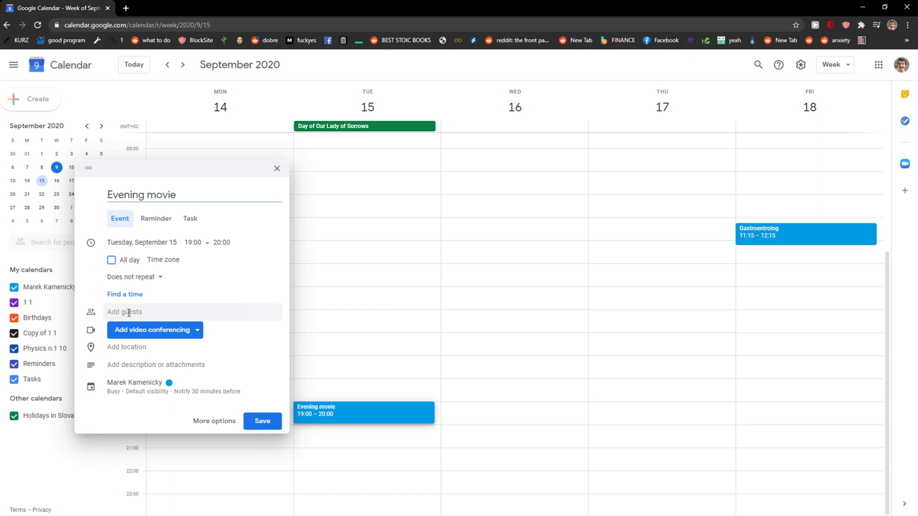
left_click(173, 302)
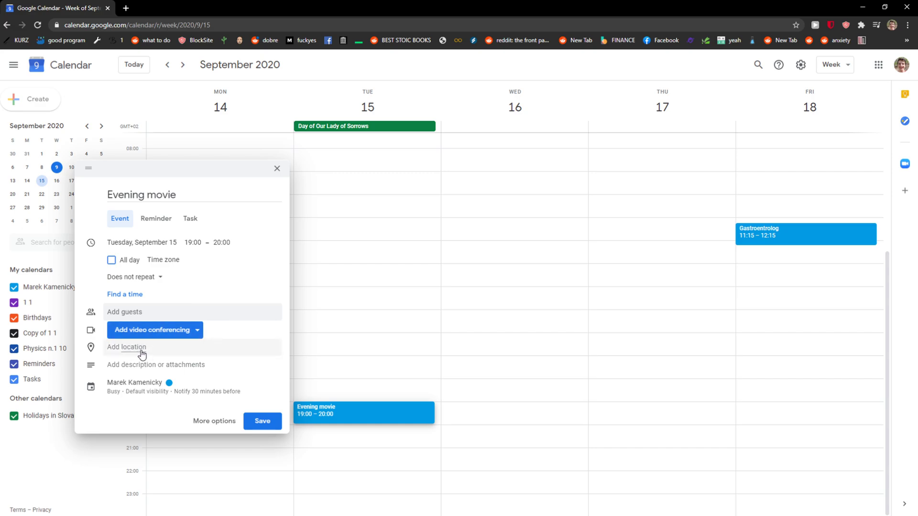
left_click(194, 331)
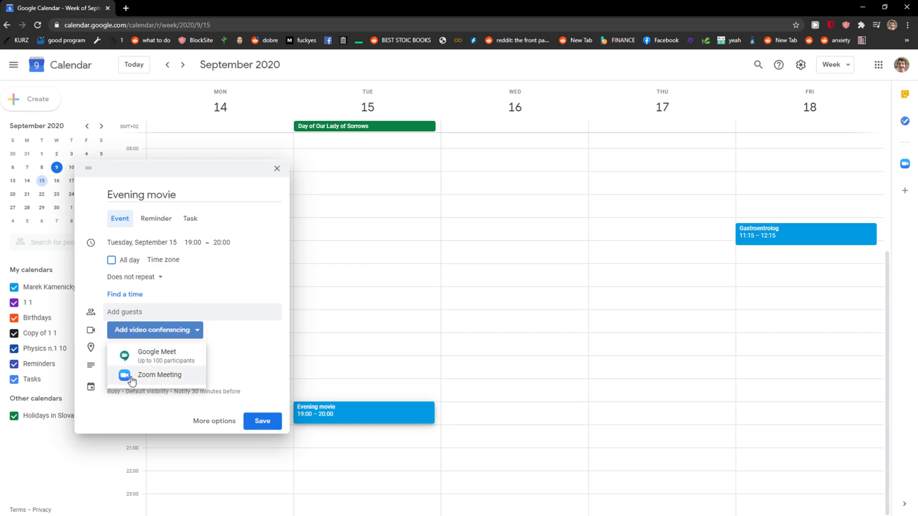
left_click(163, 306)
left_click(154, 310)
type("n")
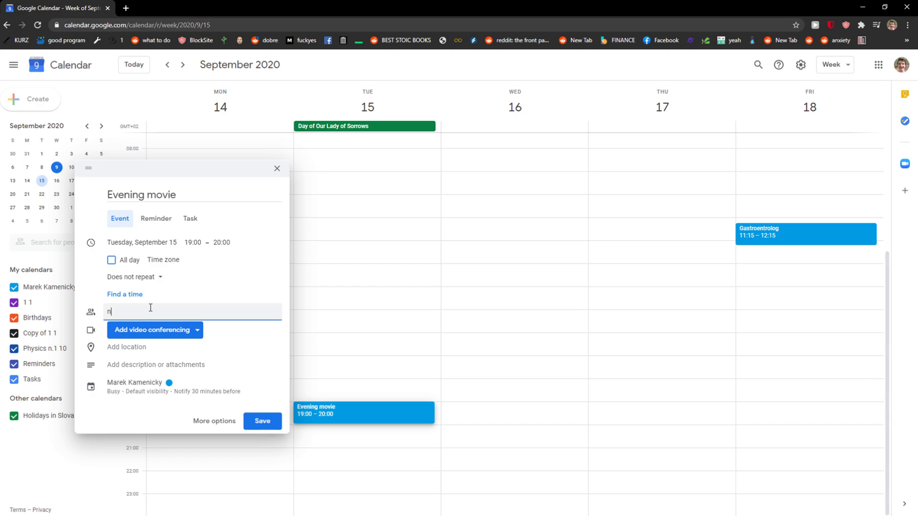
key("BackSpace")
type("marek")
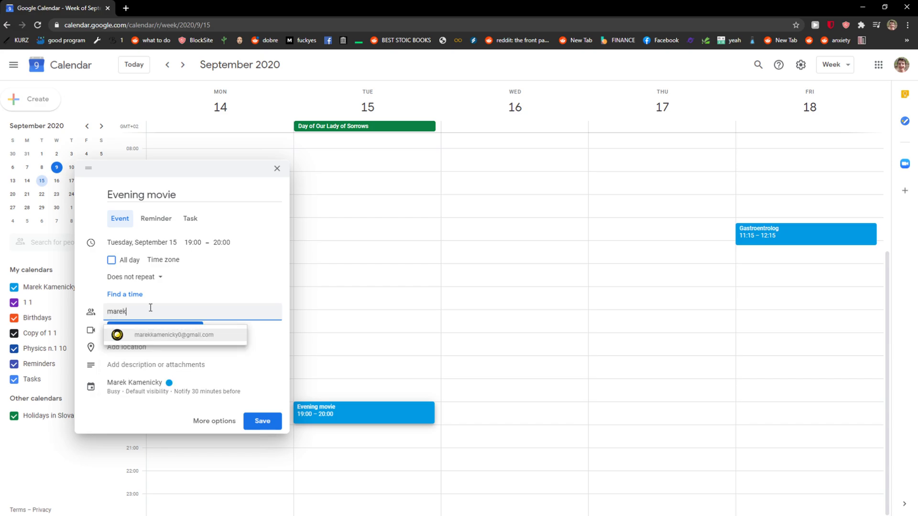
left_click(180, 297)
Step: Set the Evening movie event's location to Slovakia
left_click(87, 366)
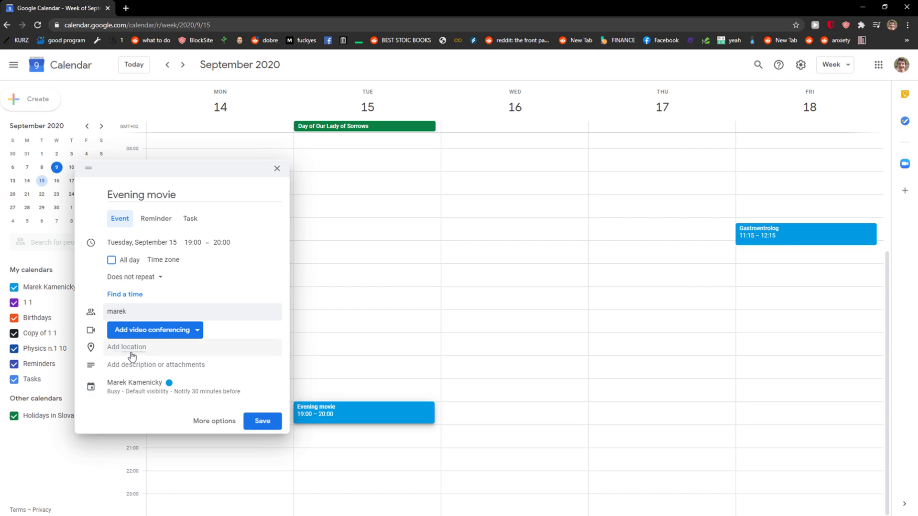
left_click(108, 349)
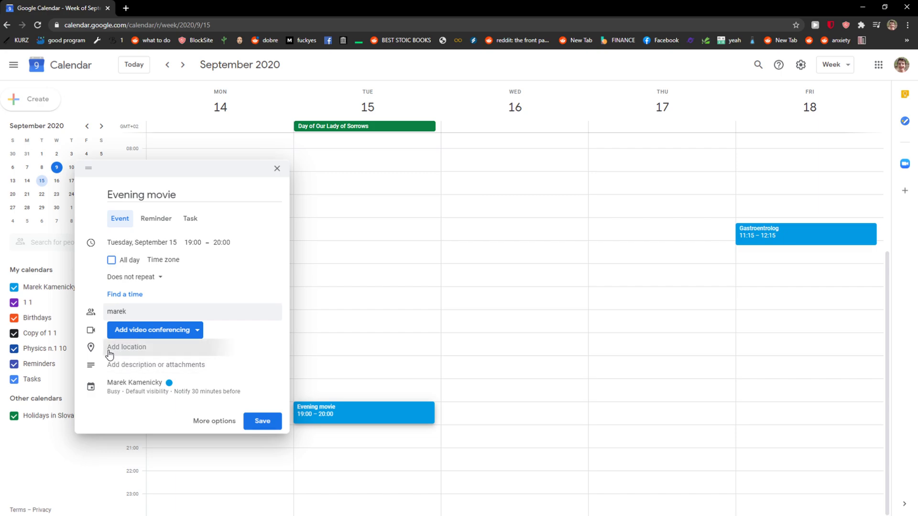
type("Slova")
left_click(179, 379)
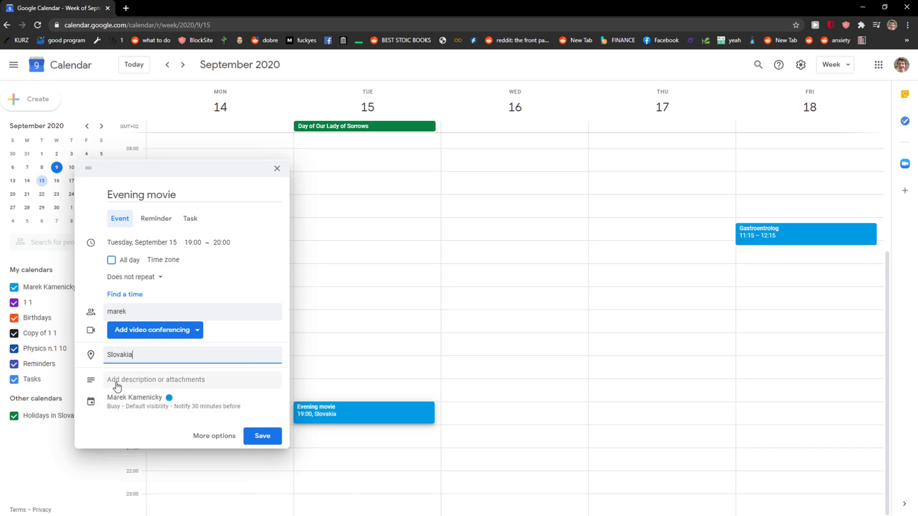
Step: Expand the event's calendar and visibility settings and view the calendars it can be assigned to
left_click(231, 404)
left_click(153, 374)
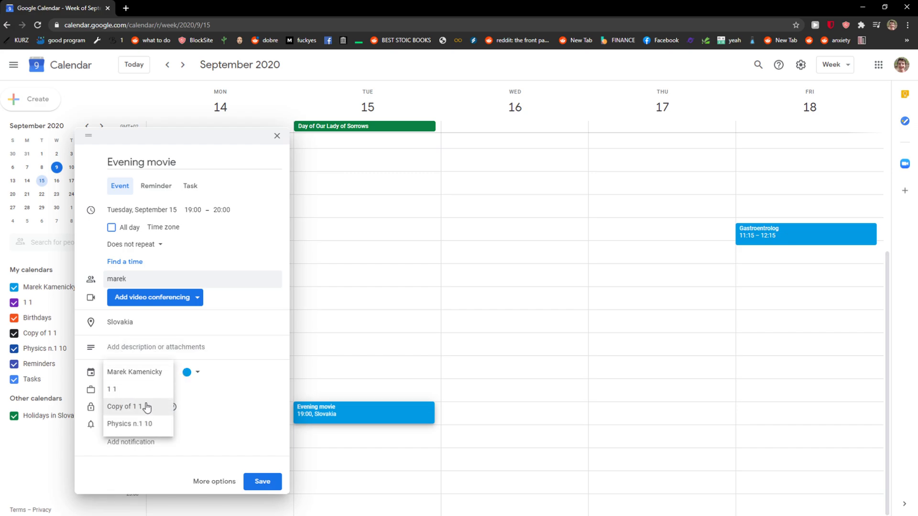
left_click(215, 398)
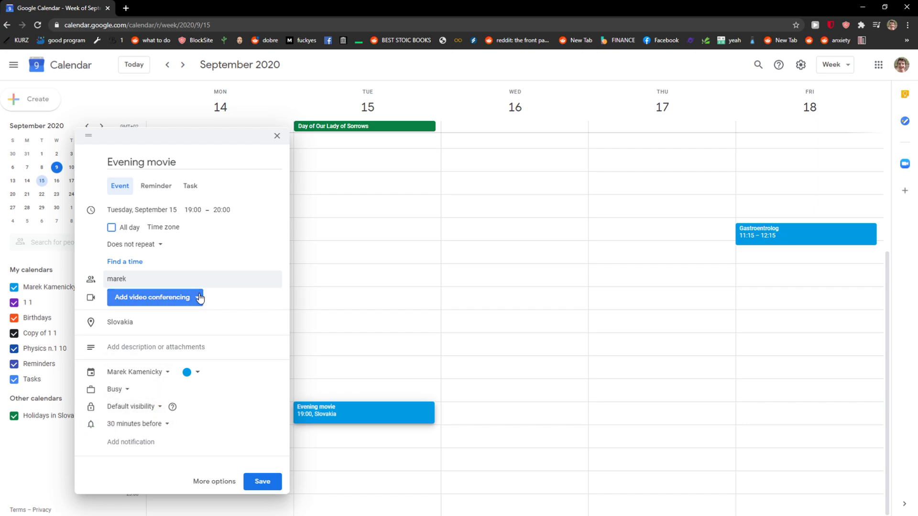
Step: Clear the guest entry from the Evening movie event and save the event
left_click(280, 477)
left_click(180, 278)
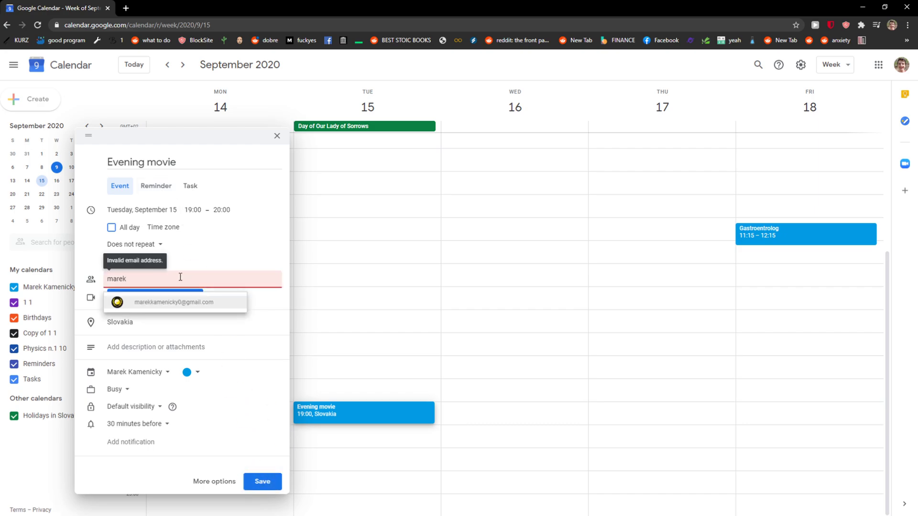
key("BackSpace")
key("BackSpace")
key("BackSpace")
key("BackSpace")
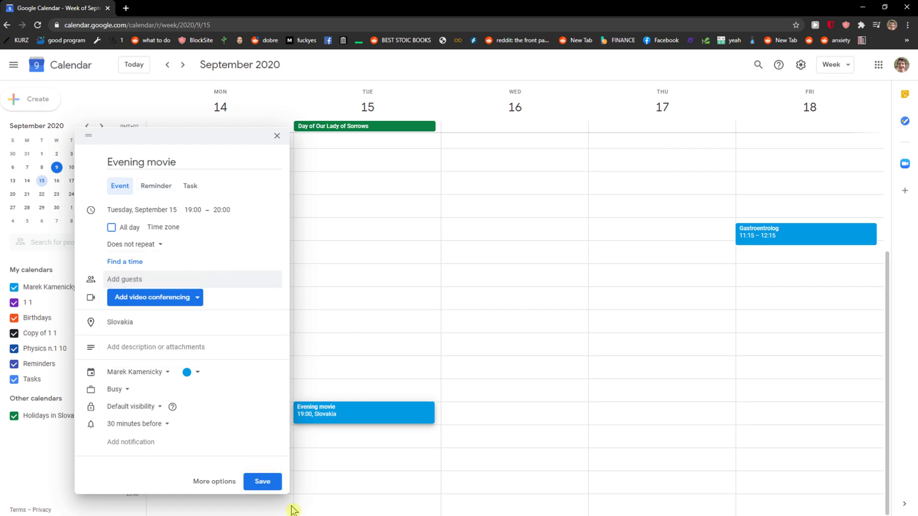
left_click(253, 482)
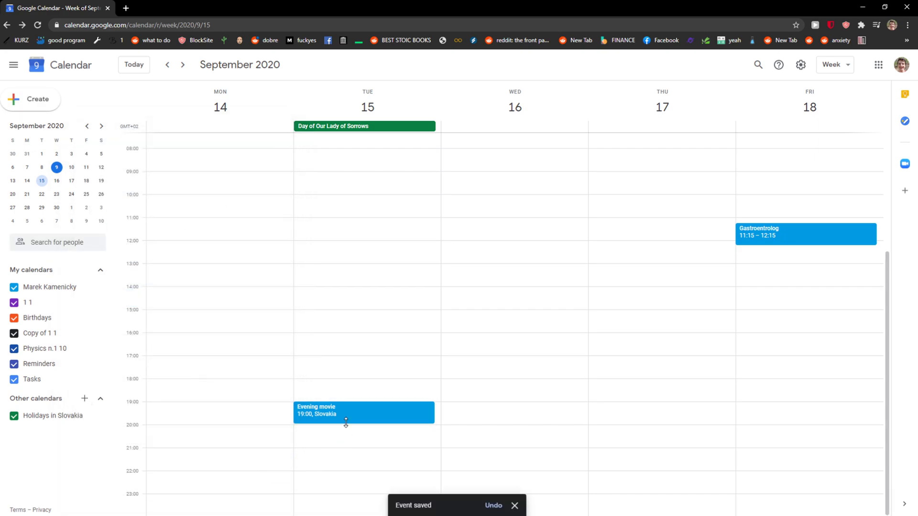
Step: Extend the Evening movie event to end at 23:00 and review its additional actions in the full event details before saving
left_click_drag(356, 425, 362, 490)
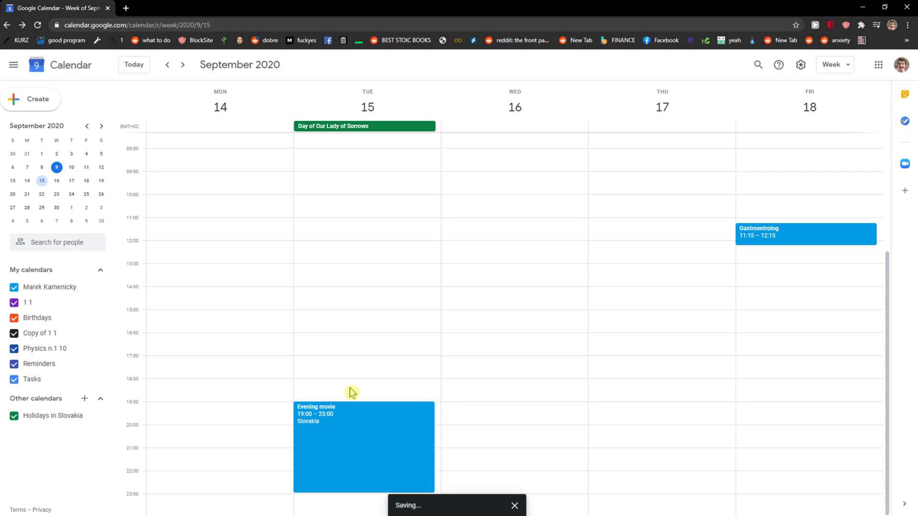
left_click(366, 442)
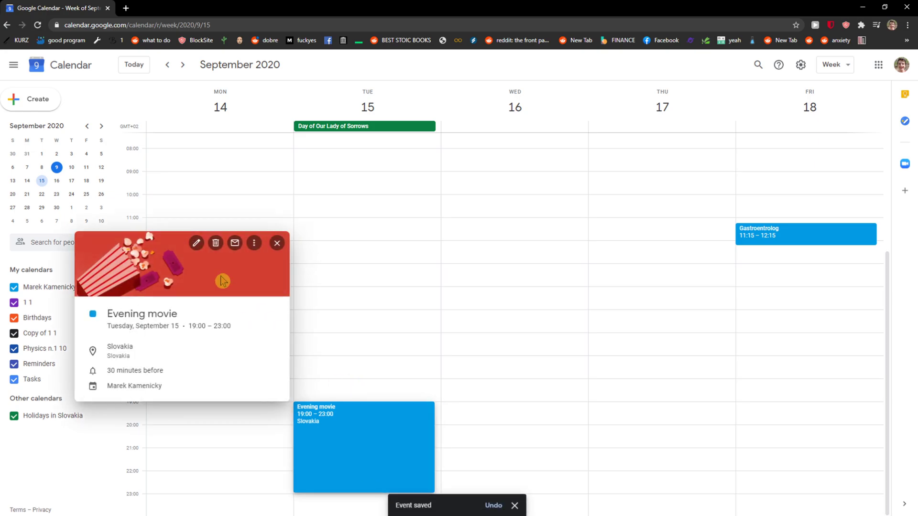
left_click(196, 243)
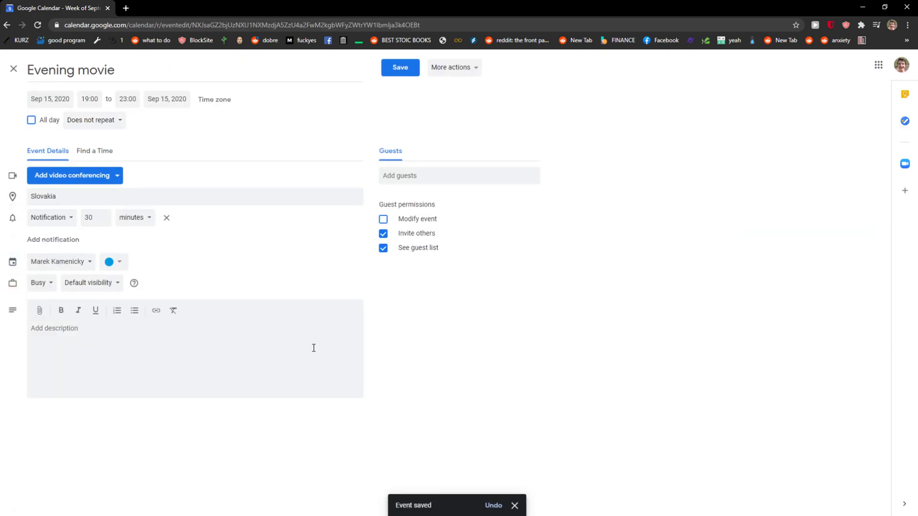
left_click(464, 74)
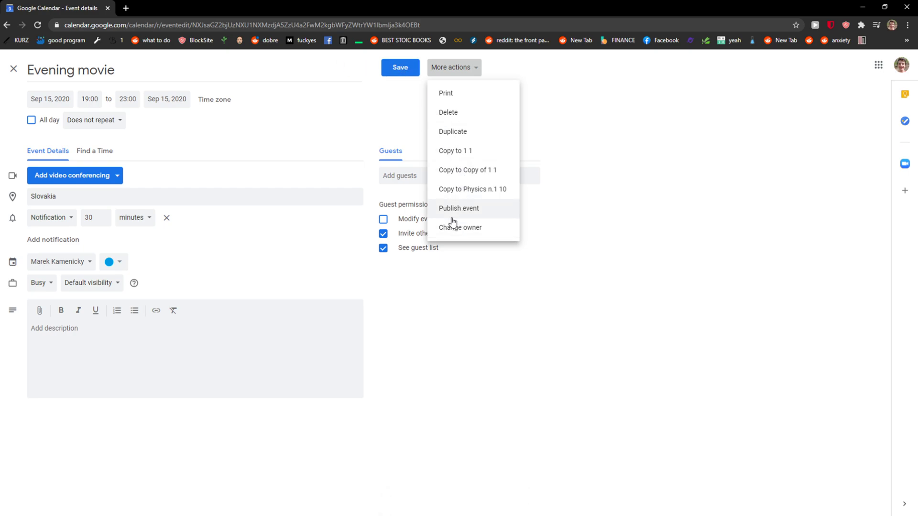
left_click(388, 73)
left_click(396, 75)
Step: Create and save an untitled event from 20:00 to 21:00 on Tuesday, September 15
left_click(434, 432)
left_click(428, 431)
left_click(404, 69)
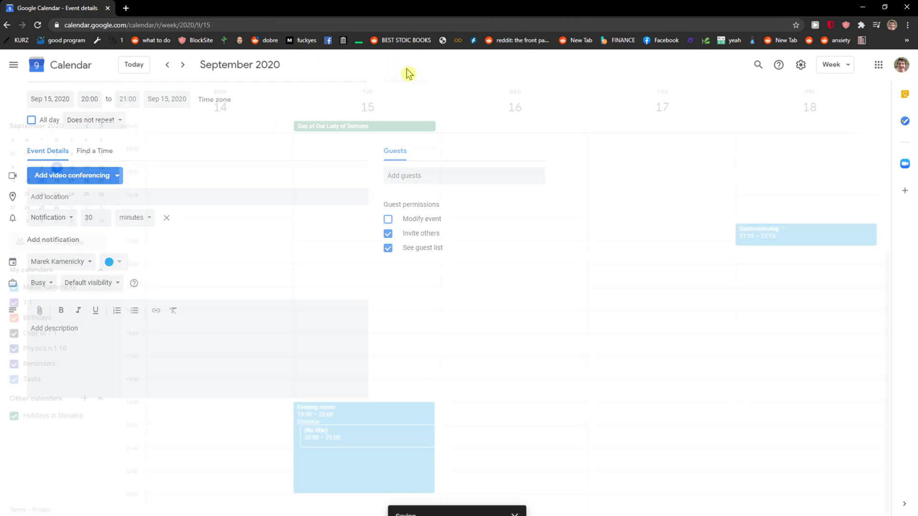
Step: Move the untitled event to Wednesday, September 16 and delete it
left_click_drag(424, 427, 486, 437)
right_click(536, 437)
left_click(544, 430)
left_click(548, 431)
right_click(551, 431)
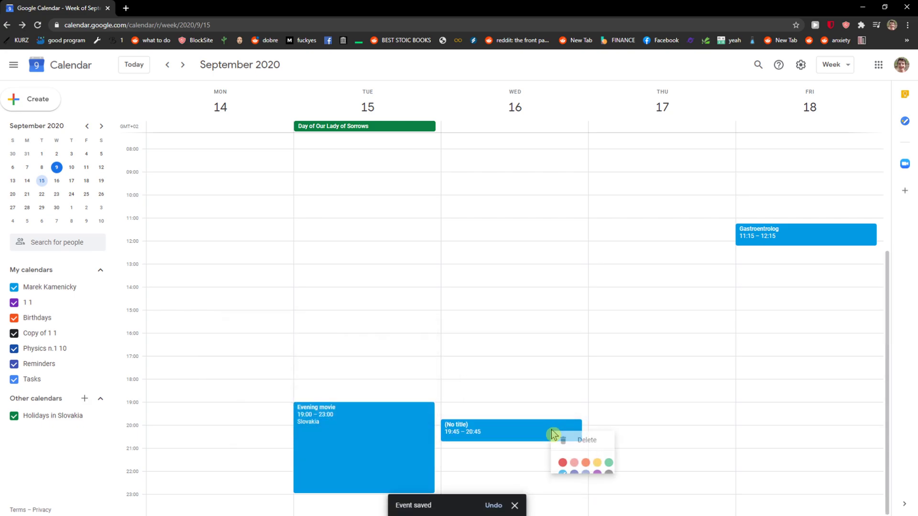
left_click(566, 440)
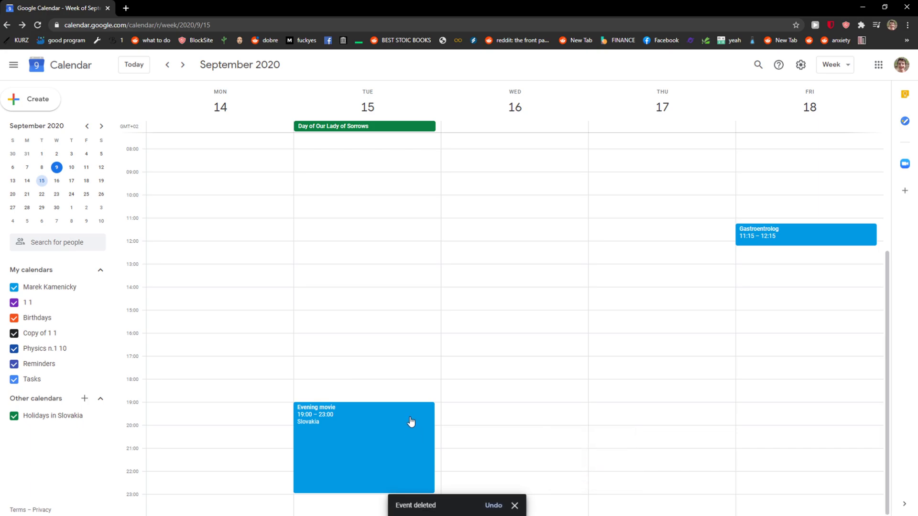
Step: Duplicate the Evening movie event and move one copy to Wednesday, September 16
left_click(427, 415)
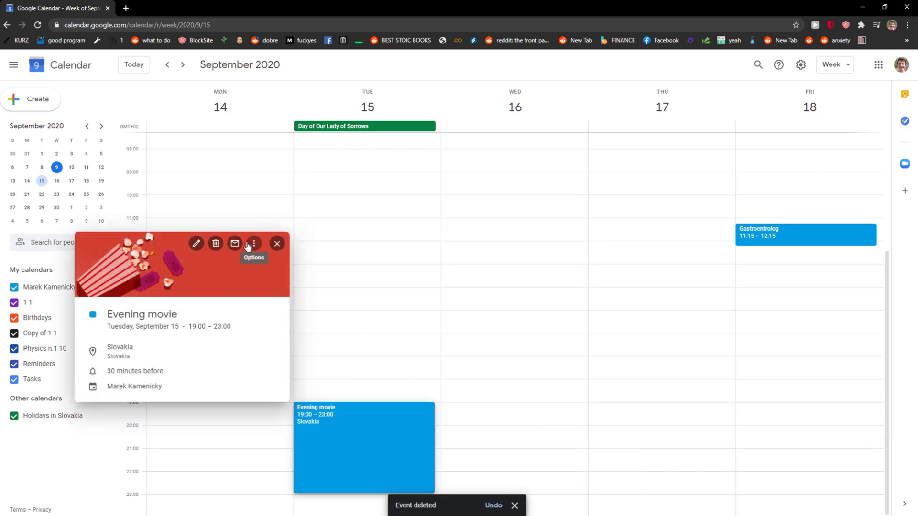
left_click(251, 245)
left_click(272, 271)
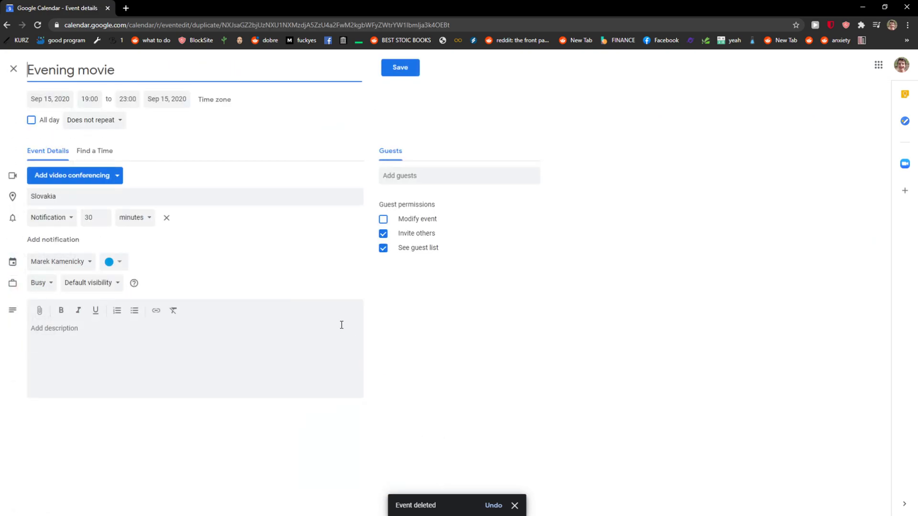
left_click(401, 67)
left_click_drag(401, 433, 479, 439)
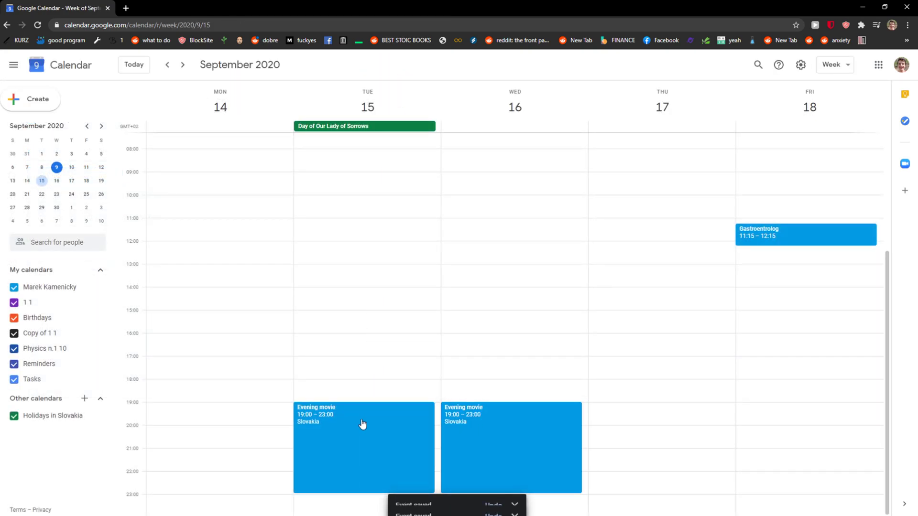
Step: Make the September 15 Evening movie an all-day event that repeats daily and save it
left_click(377, 433)
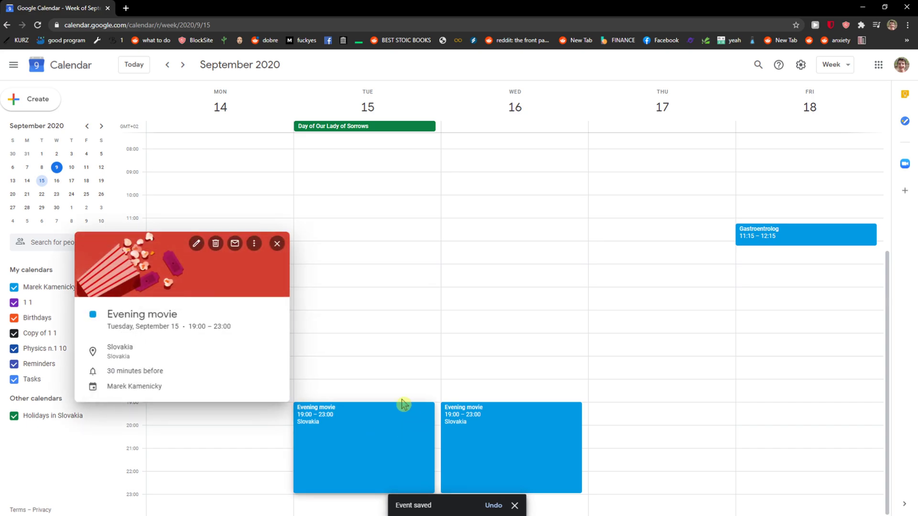
left_click(251, 247)
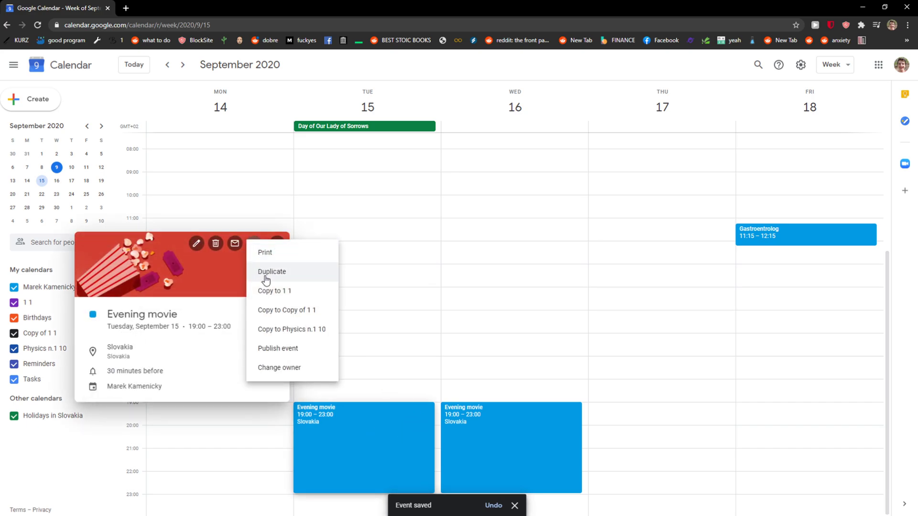
left_click(223, 275)
left_click(196, 245)
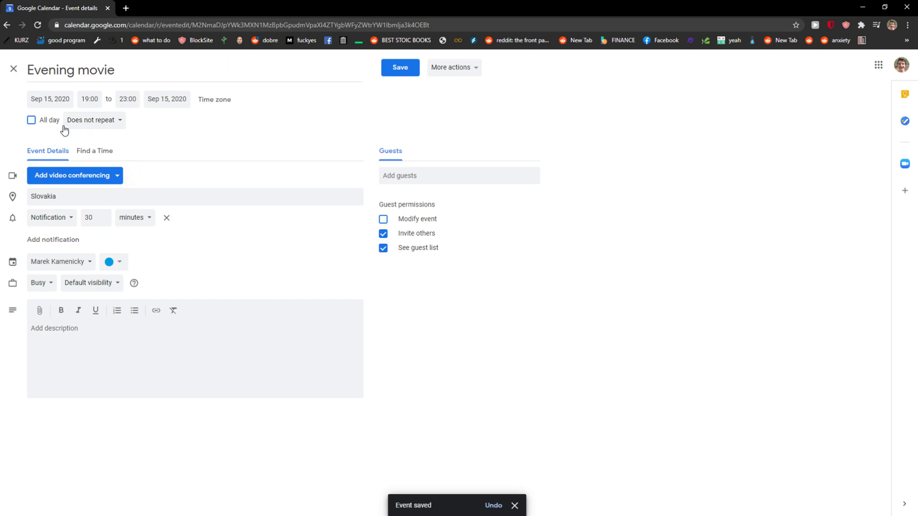
left_click(38, 120)
left_click(72, 120)
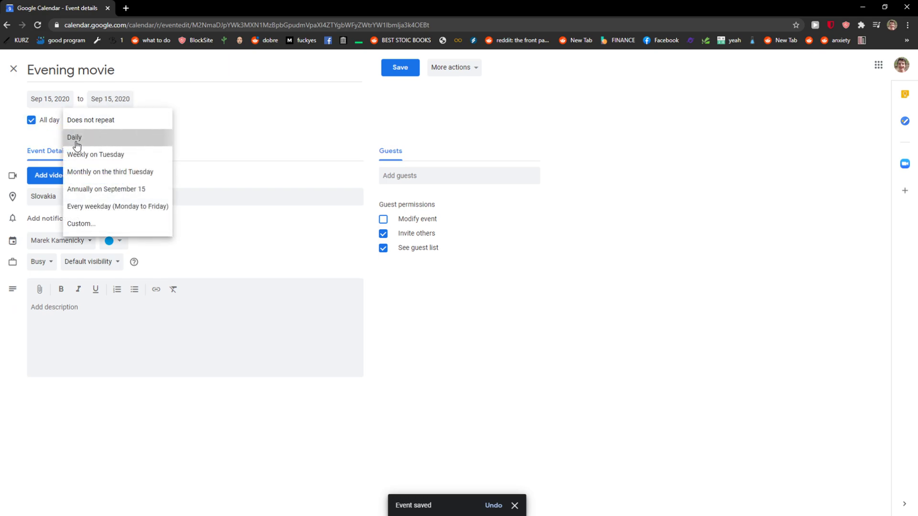
left_click(76, 137)
left_click(401, 63)
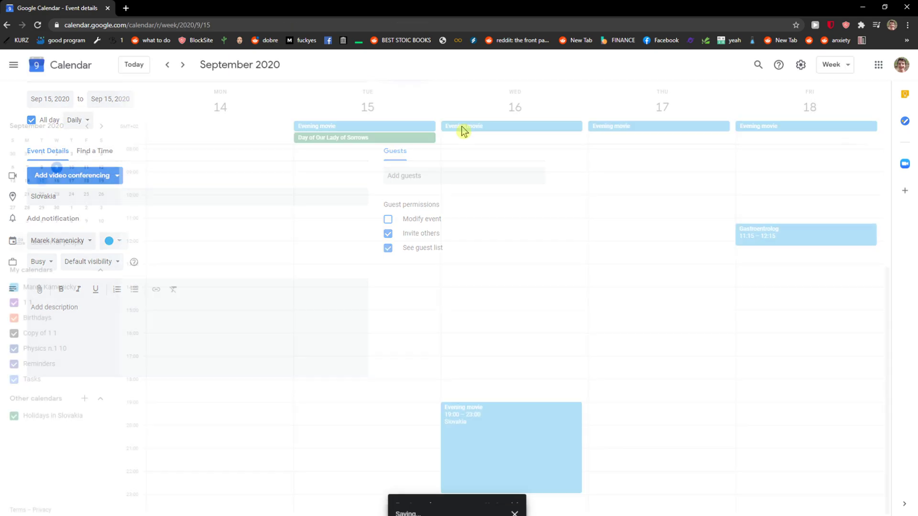
Step: Set the September 16 Evening movie to all day with daily repetition and save it
left_click(100, 127)
left_click(87, 127)
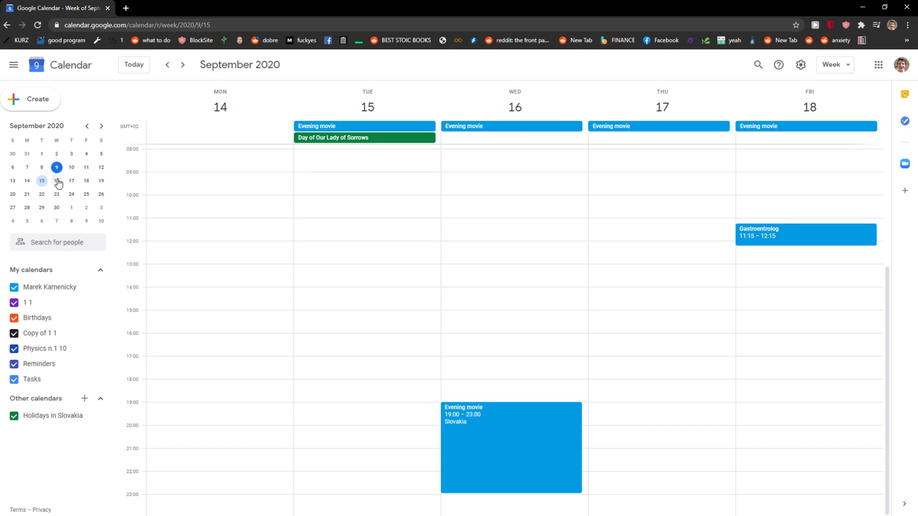
left_click(562, 450)
left_click(344, 243)
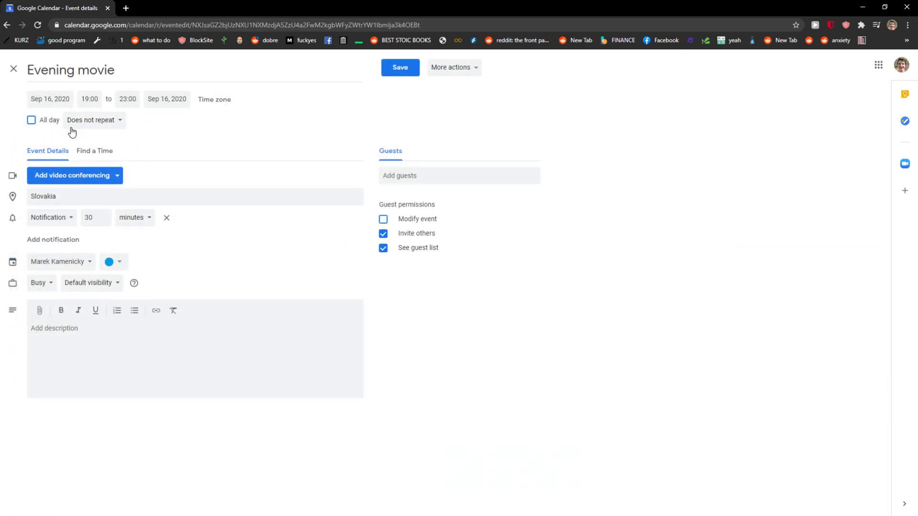
left_click(43, 122)
left_click(88, 122)
left_click(85, 142)
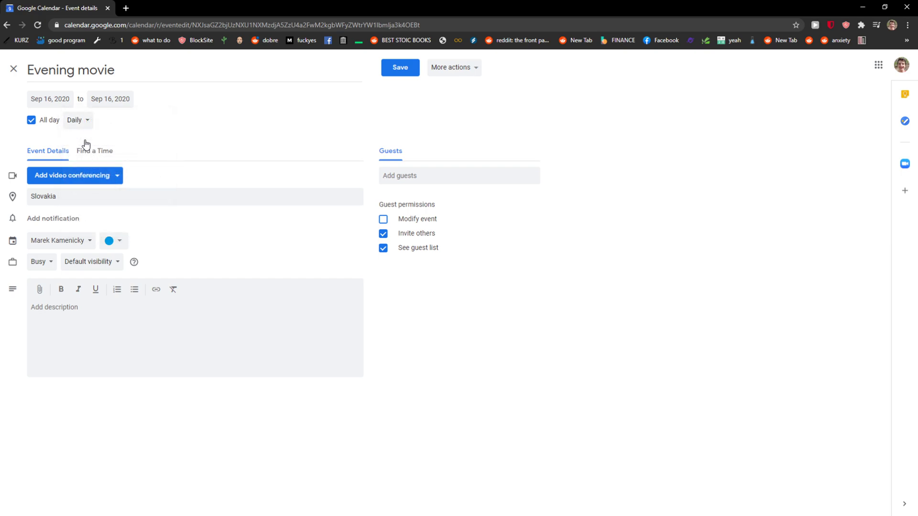
left_click(417, 66)
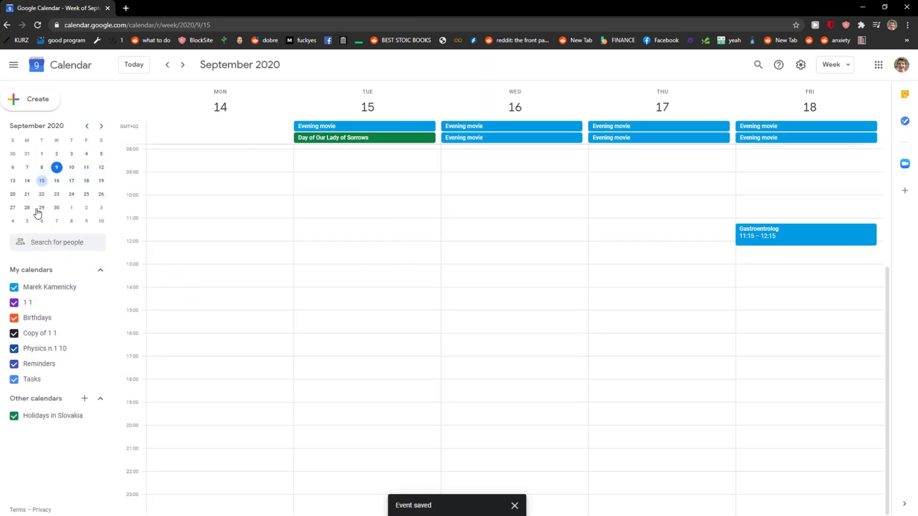
Step: Browse individual dates in the mini calendar, viewing the days September 9 to 11
left_click(56, 180)
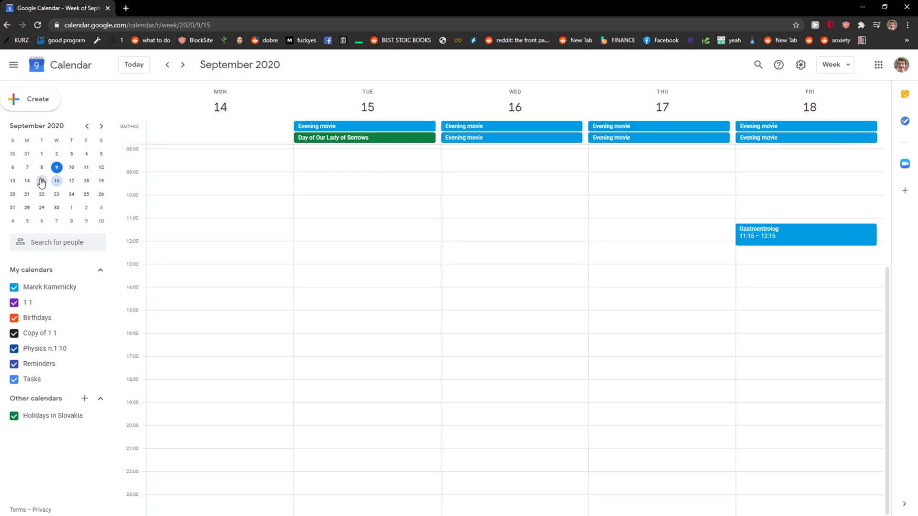
left_click(57, 167)
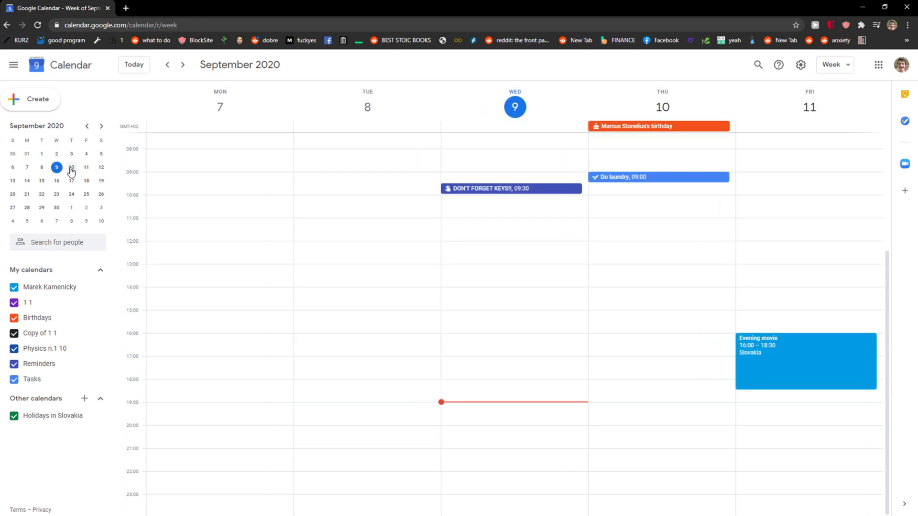
left_click(72, 169)
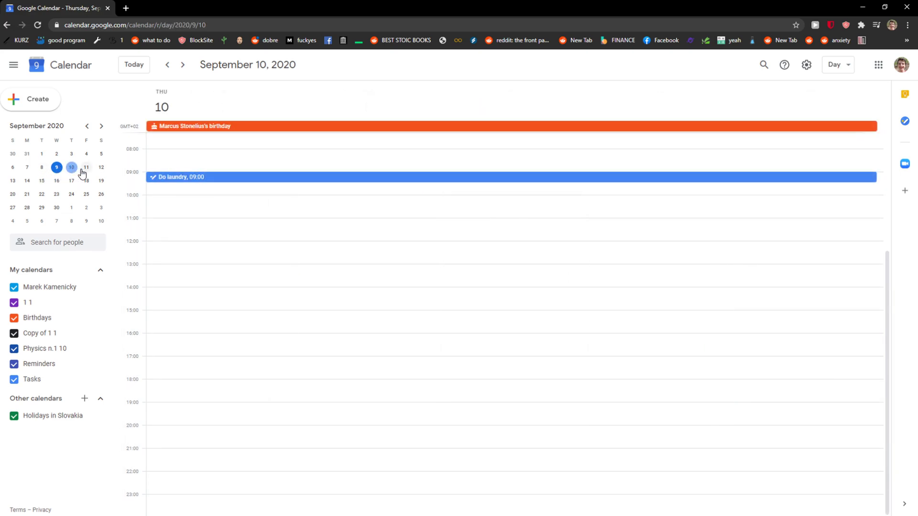
left_click(85, 168)
left_click(57, 169)
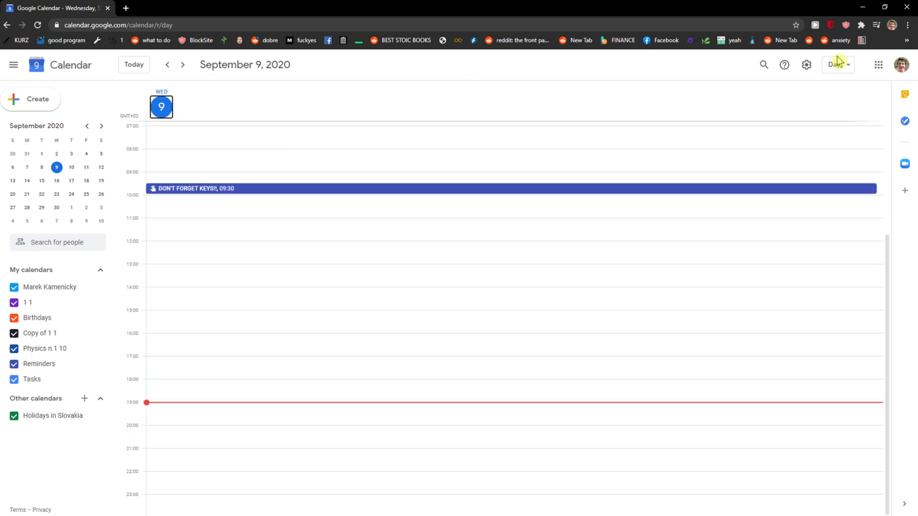
Step: Return to the Week view and check the repeating Evening movie events in the weeks of September 14 and 21
left_click(837, 65)
left_click(834, 108)
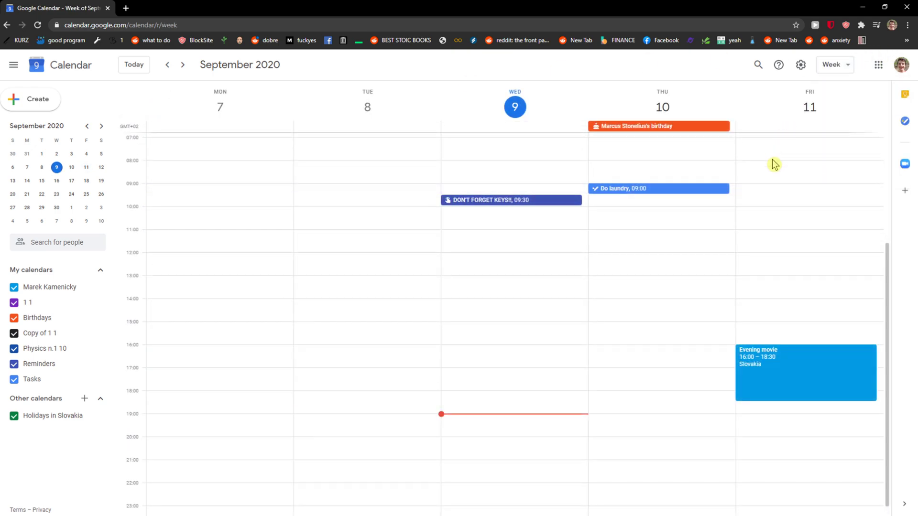
left_click(831, 69)
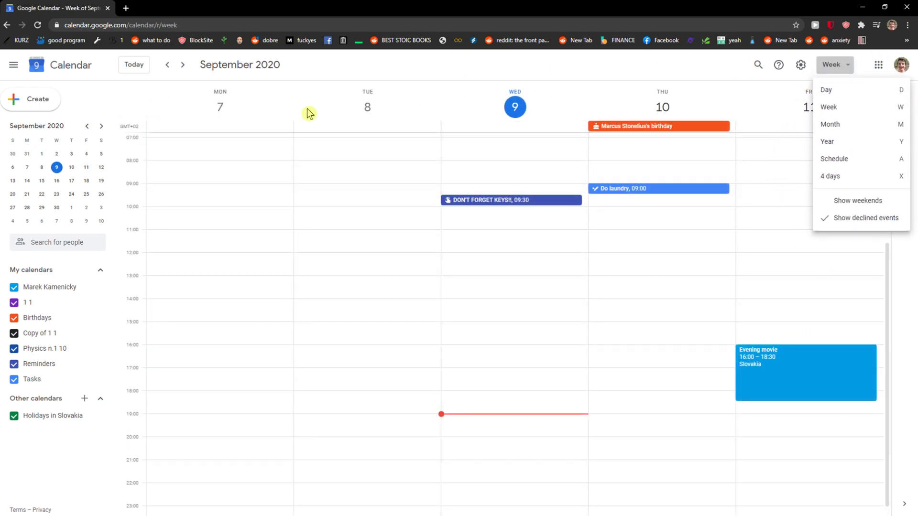
left_click(185, 65)
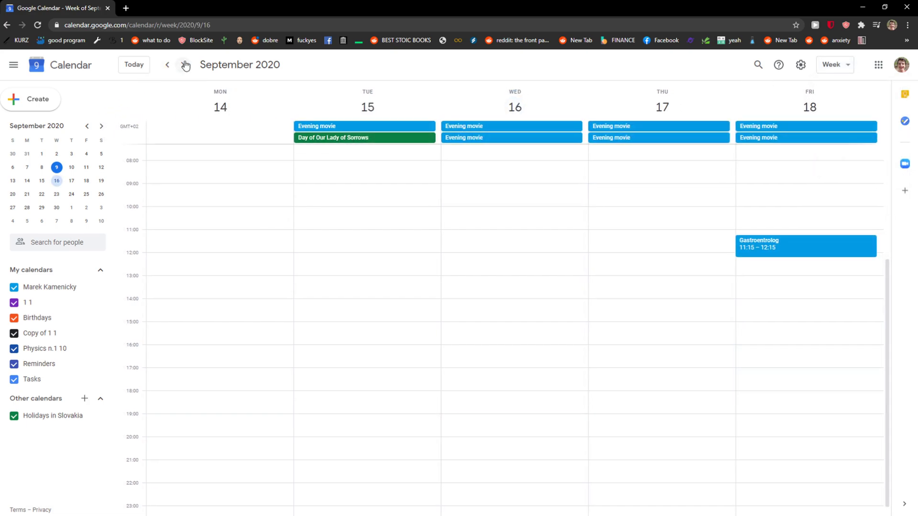
left_click(184, 65)
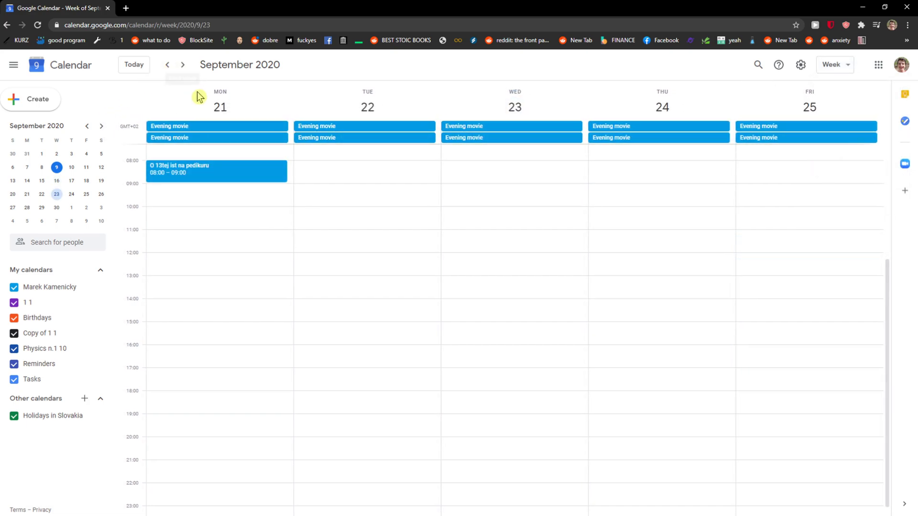
left_click(168, 65)
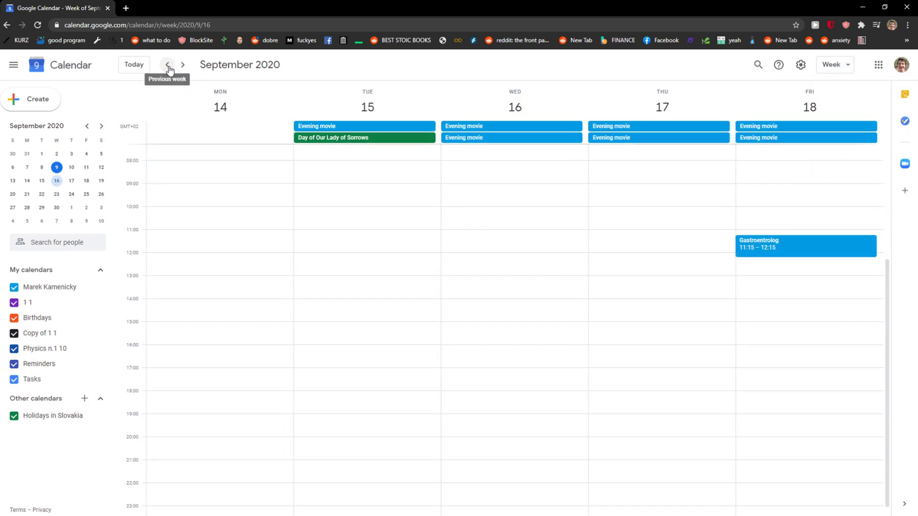
Step: Delete the daily Evening movie series that starts on Wednesday, September 16, including its following events
left_click(474, 139)
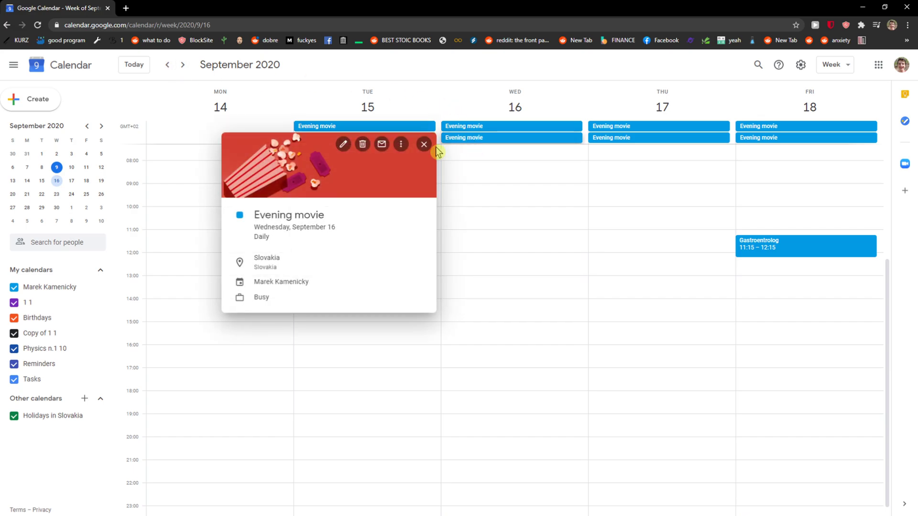
left_click(364, 144)
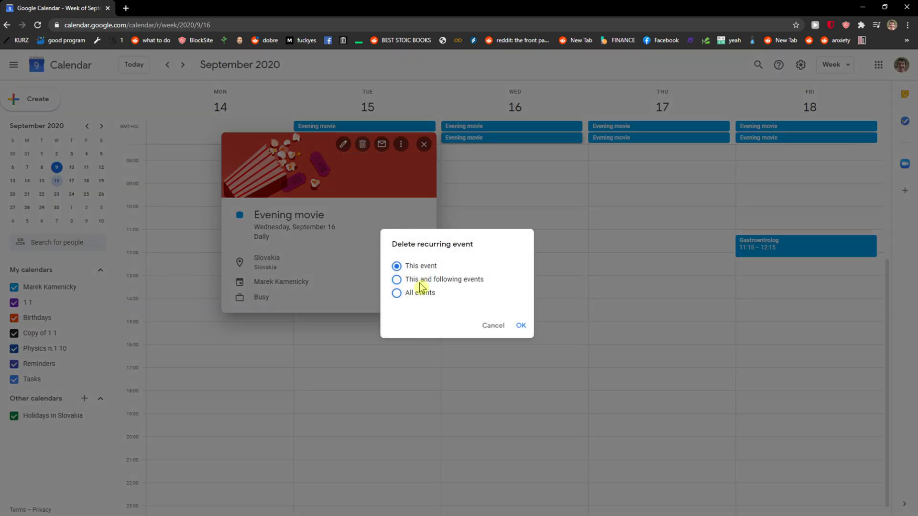
left_click(521, 326)
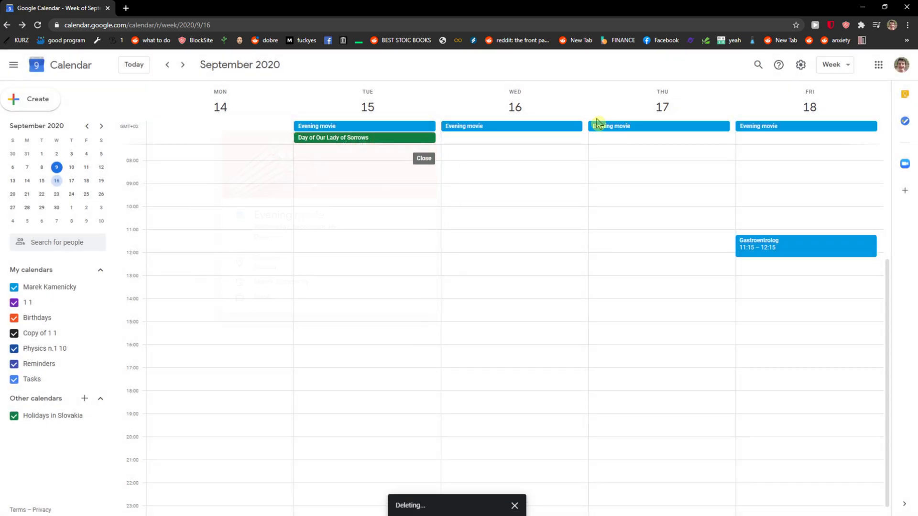
Step: Delete all events of the remaining daily Evening movie series that starts on September 15
left_click(519, 126)
left_click(363, 133)
left_click(424, 295)
left_click(521, 326)
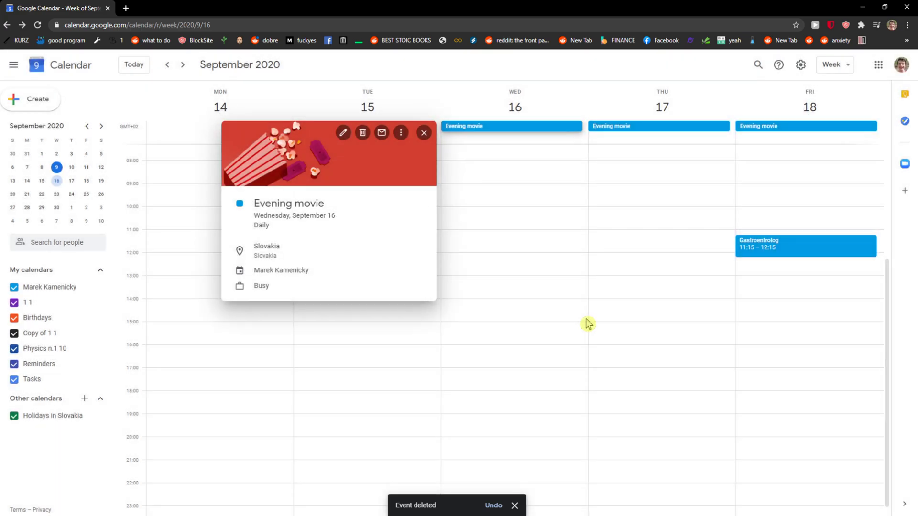
Step: Start a new calendar entry, view its Reminder and Task options, and close it without saving
left_click(30, 102)
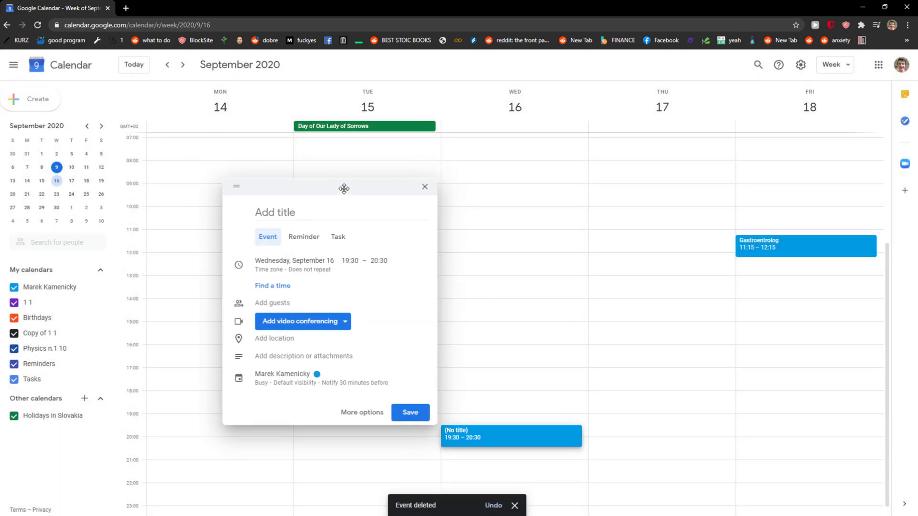
left_click(312, 237)
left_click(335, 238)
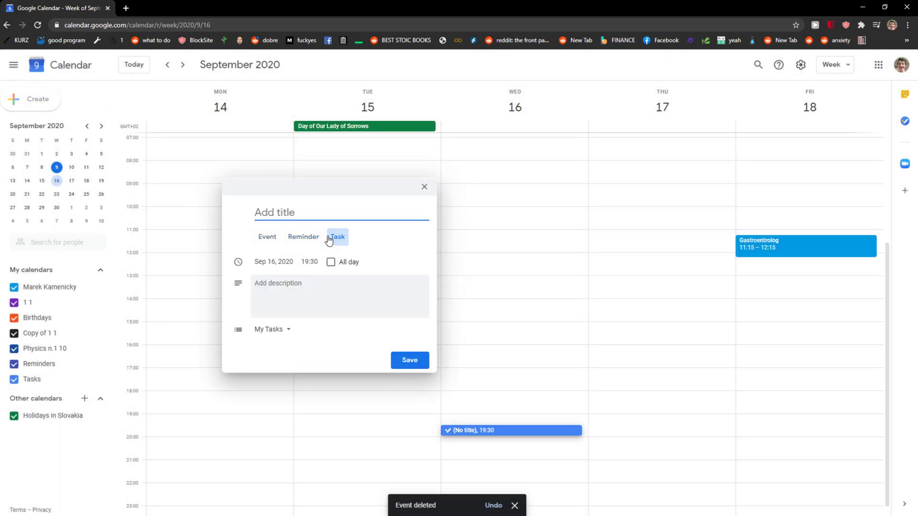
left_click(313, 242)
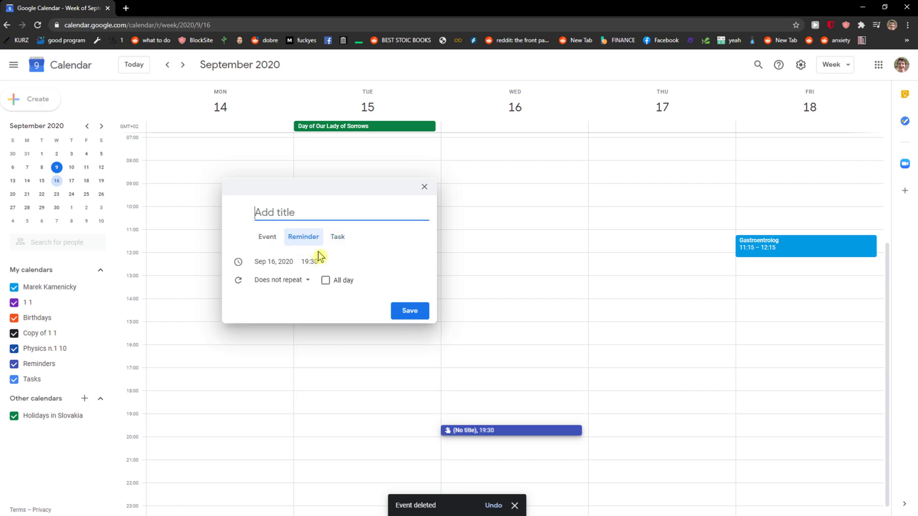
left_click(424, 187)
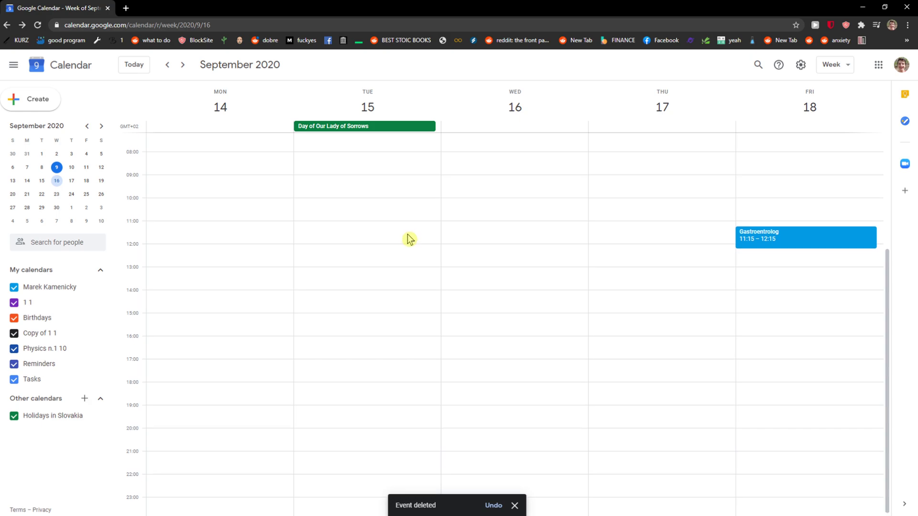
Step: Switch the calendar through its Day, Month and Year views to compare the layouts
scroll(402, 230, "up", 2)
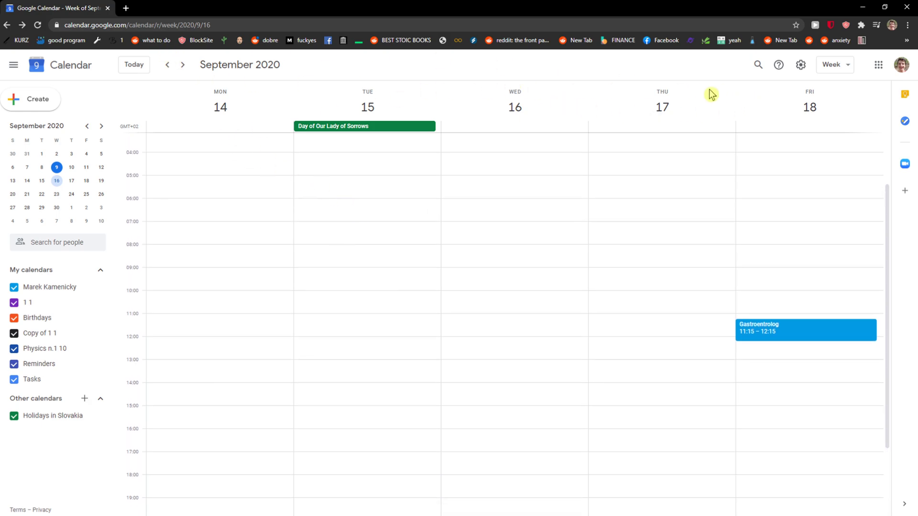
left_click(831, 65)
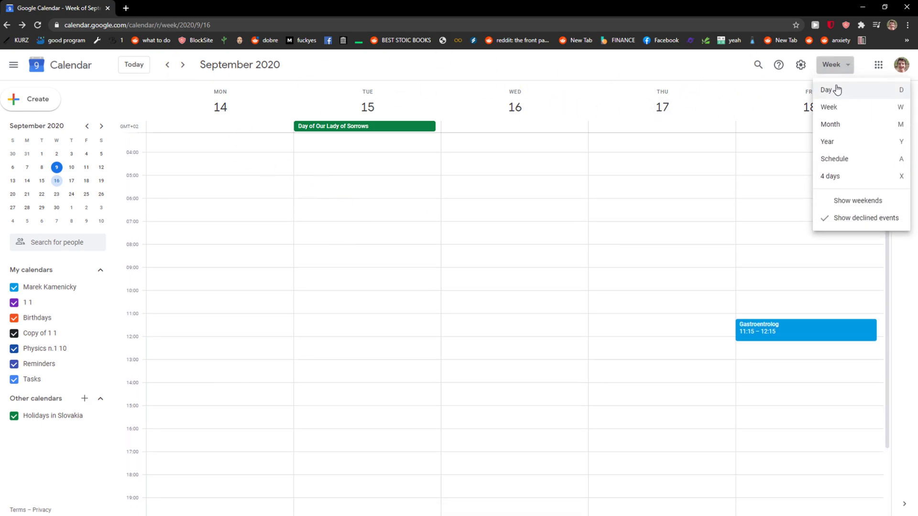
key("d")
left_click(838, 67)
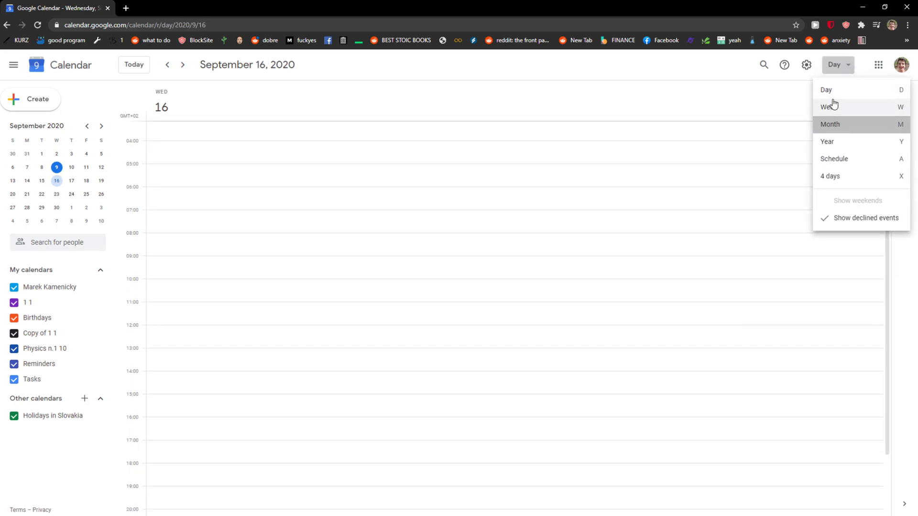
left_click(827, 125)
key("k")
key("j")
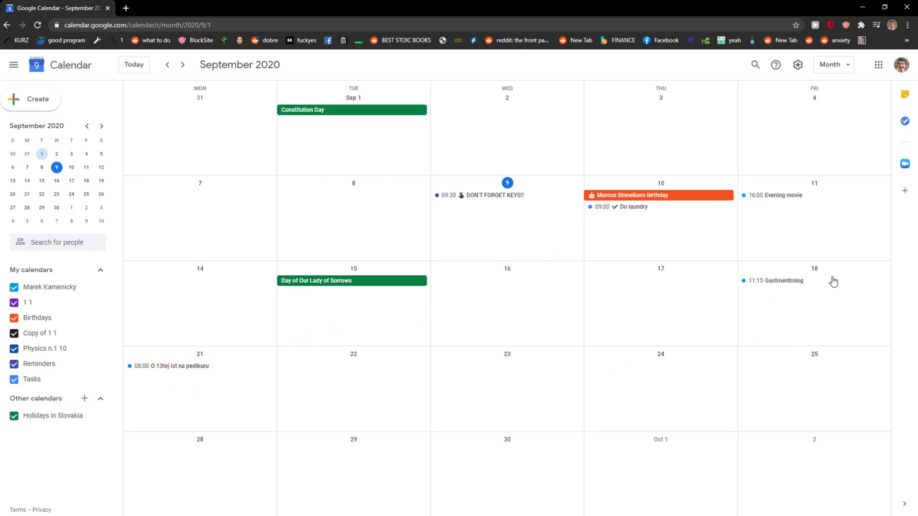
left_click(830, 64)
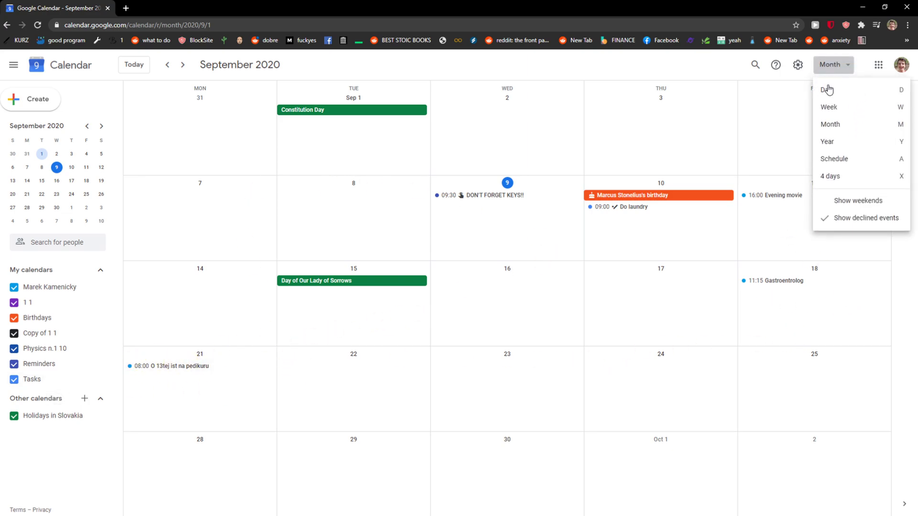
left_click(841, 143)
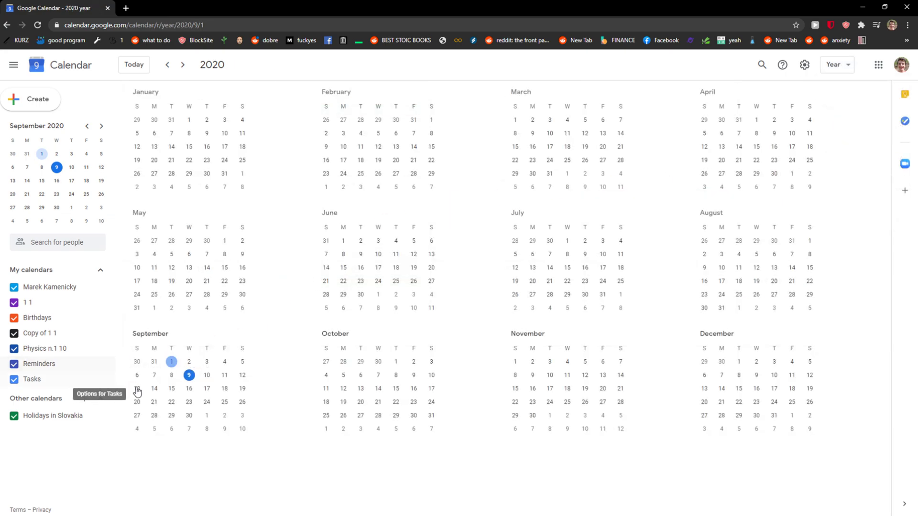